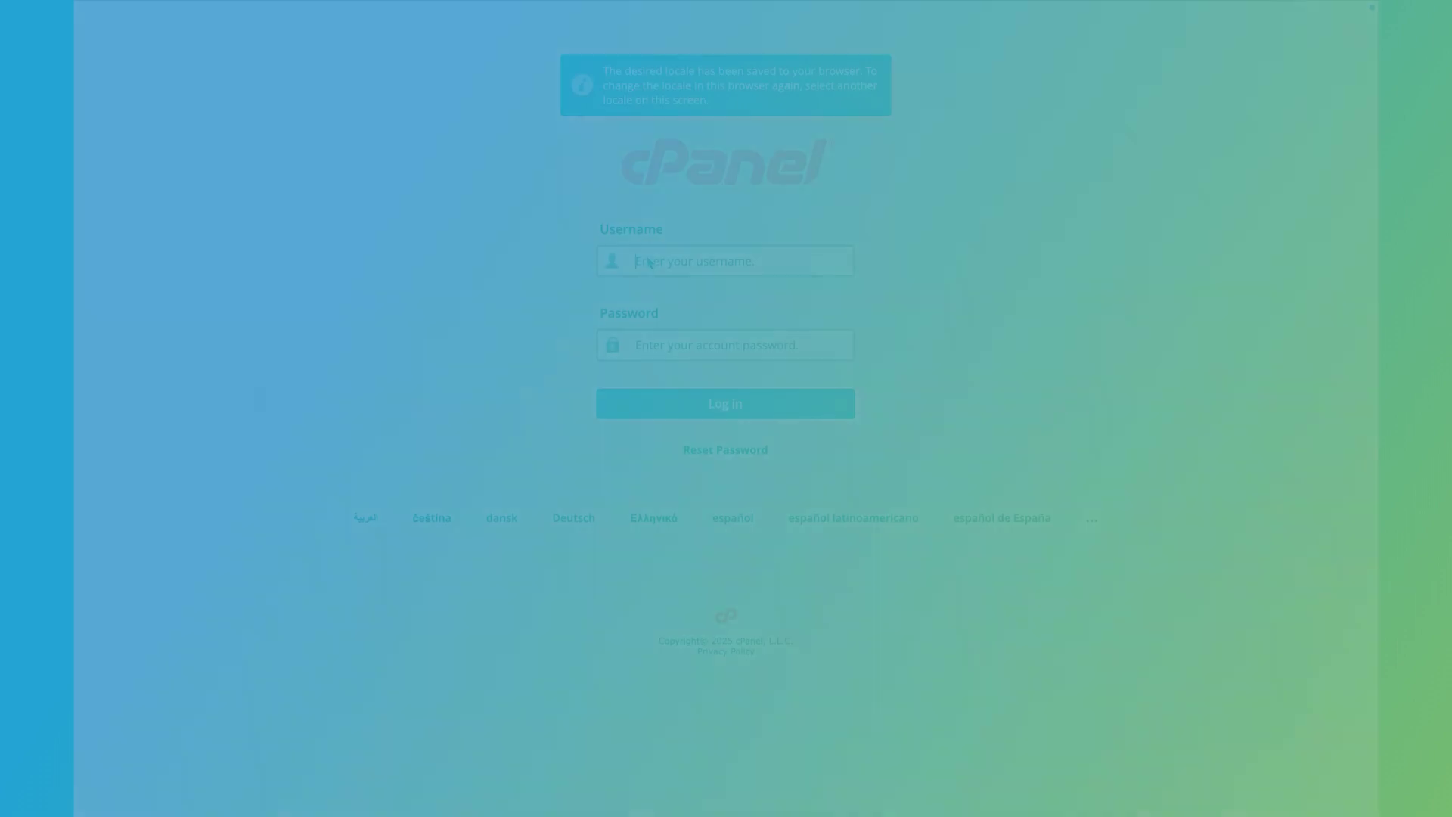
- Log in to cPanel with the account username and password, then go to Manage Team
text(example)
key(Tab)
text(••••••)
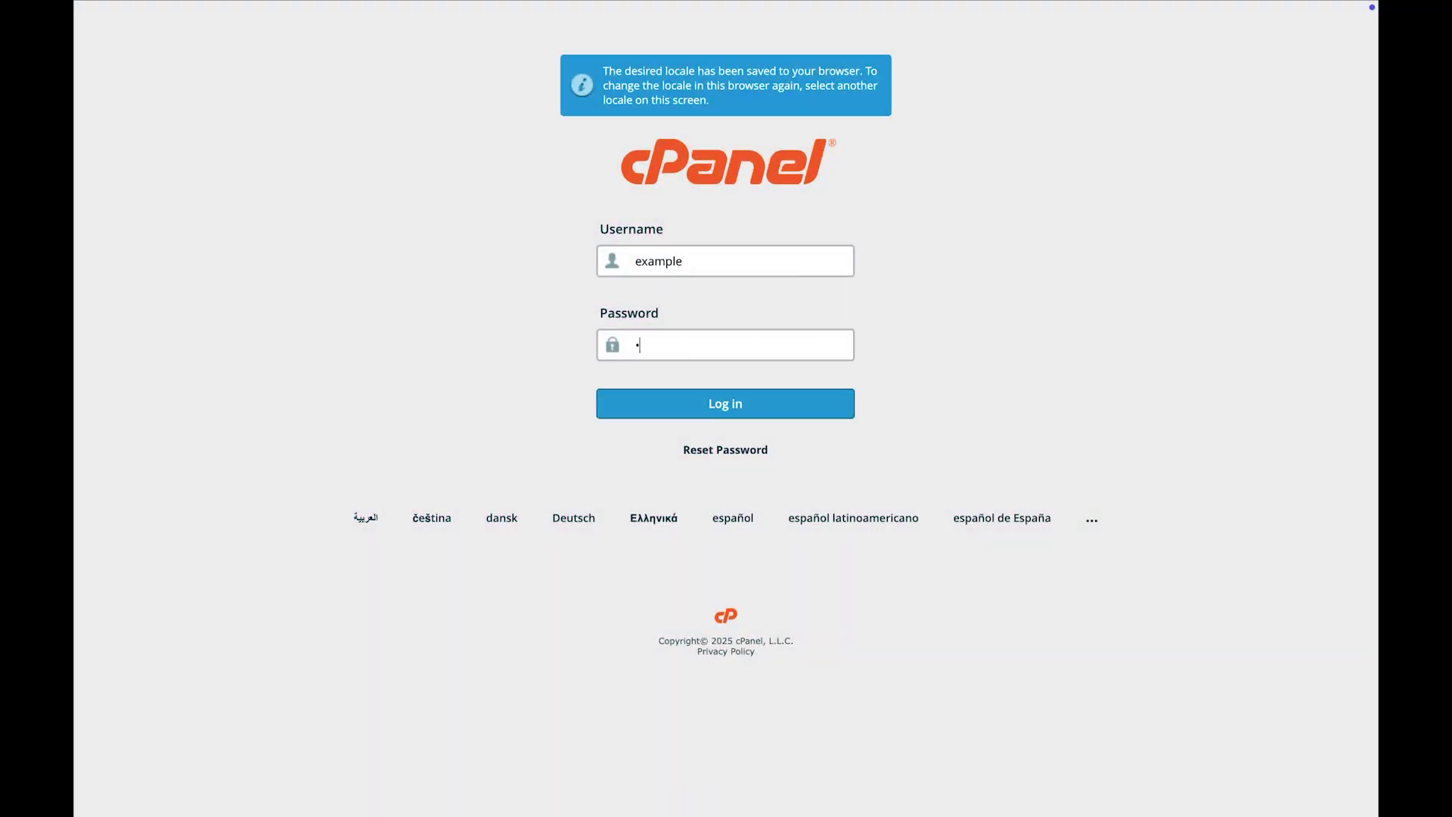
text(••••••••)
key(Return)
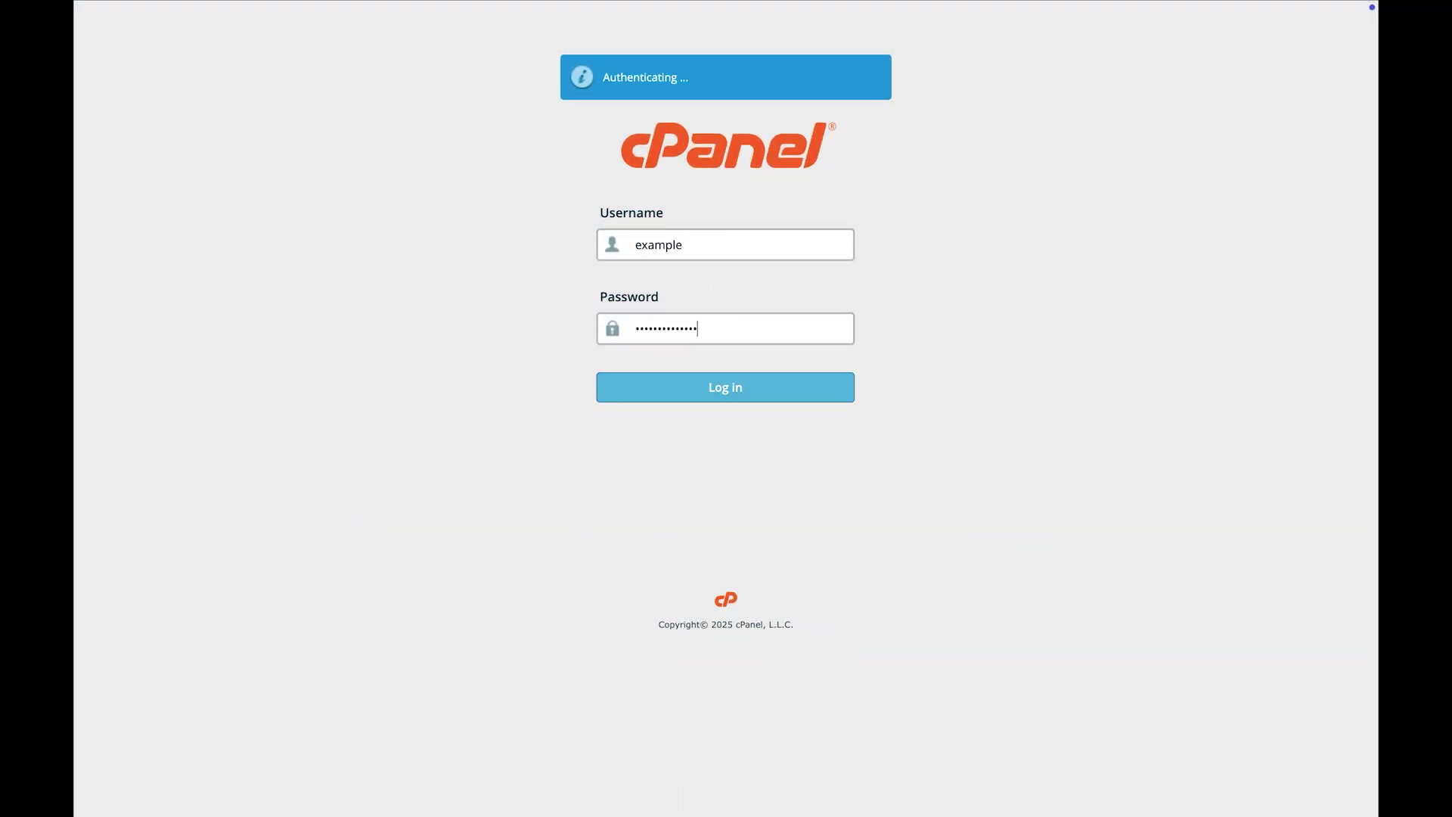
click(214, 295)
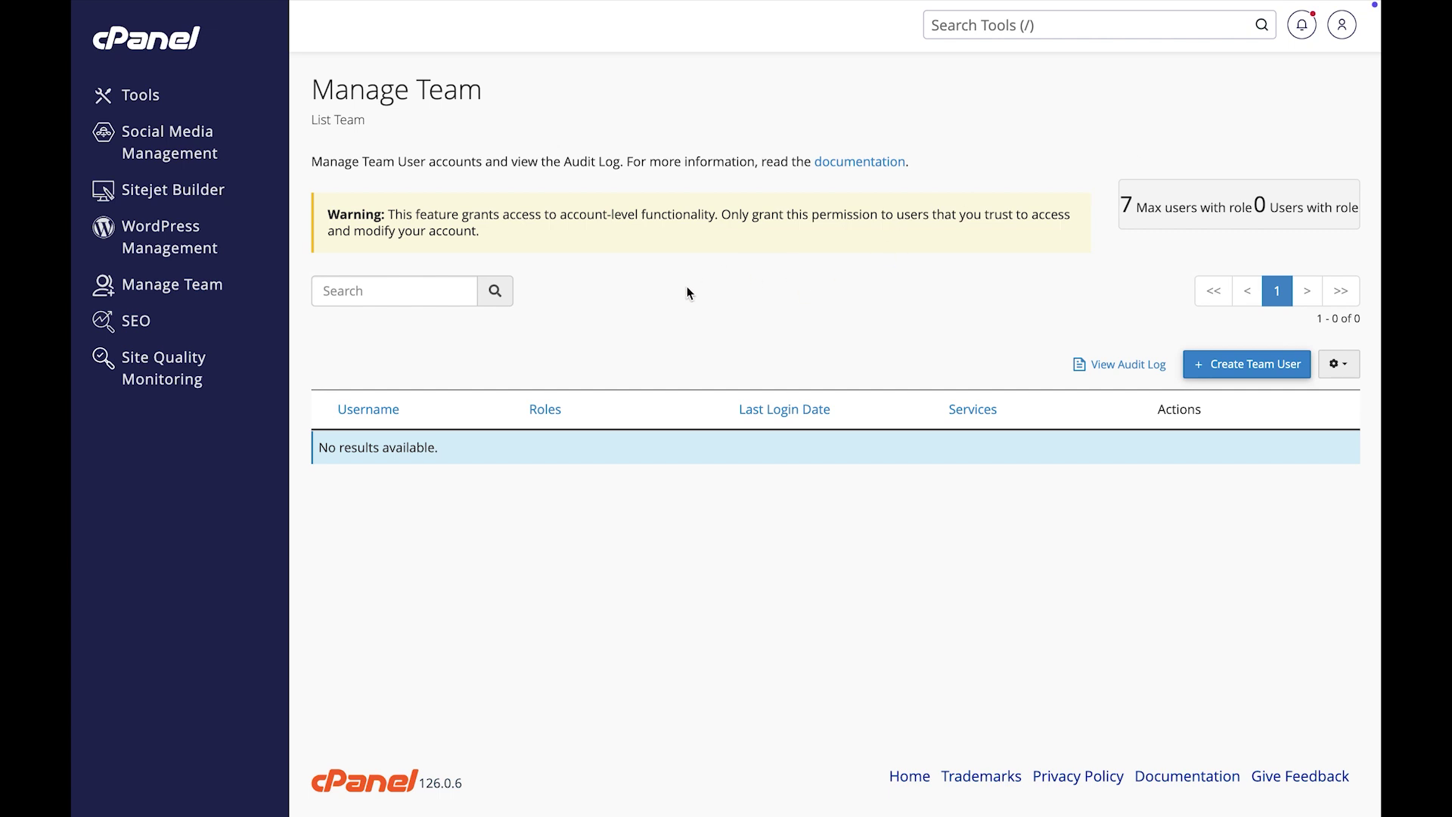
- Start a new team user and enter its username and contact e-mail
click(1237, 371)
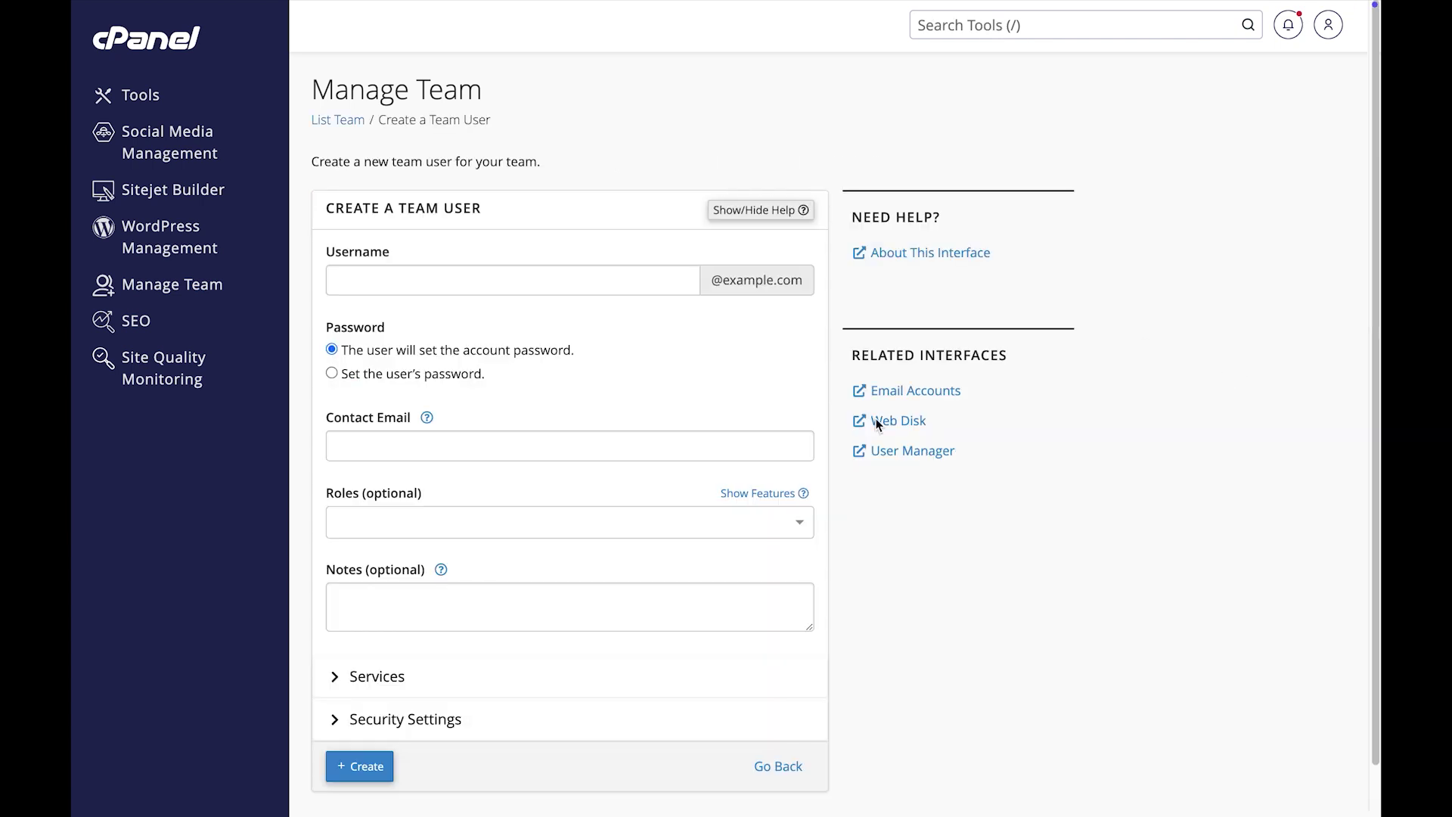
click(537, 278)
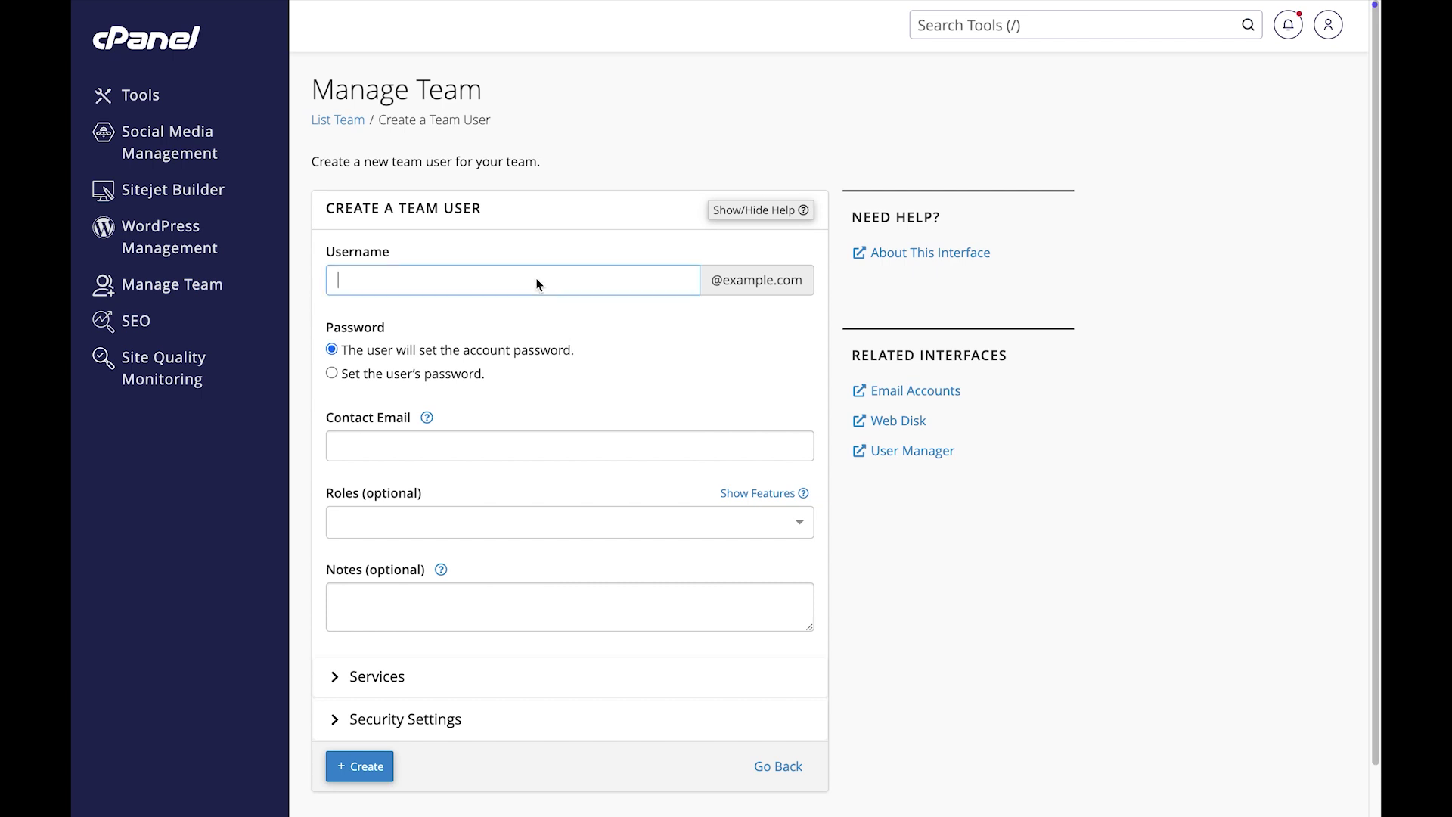
text(johanna)
key(Tab)
text(johanna)
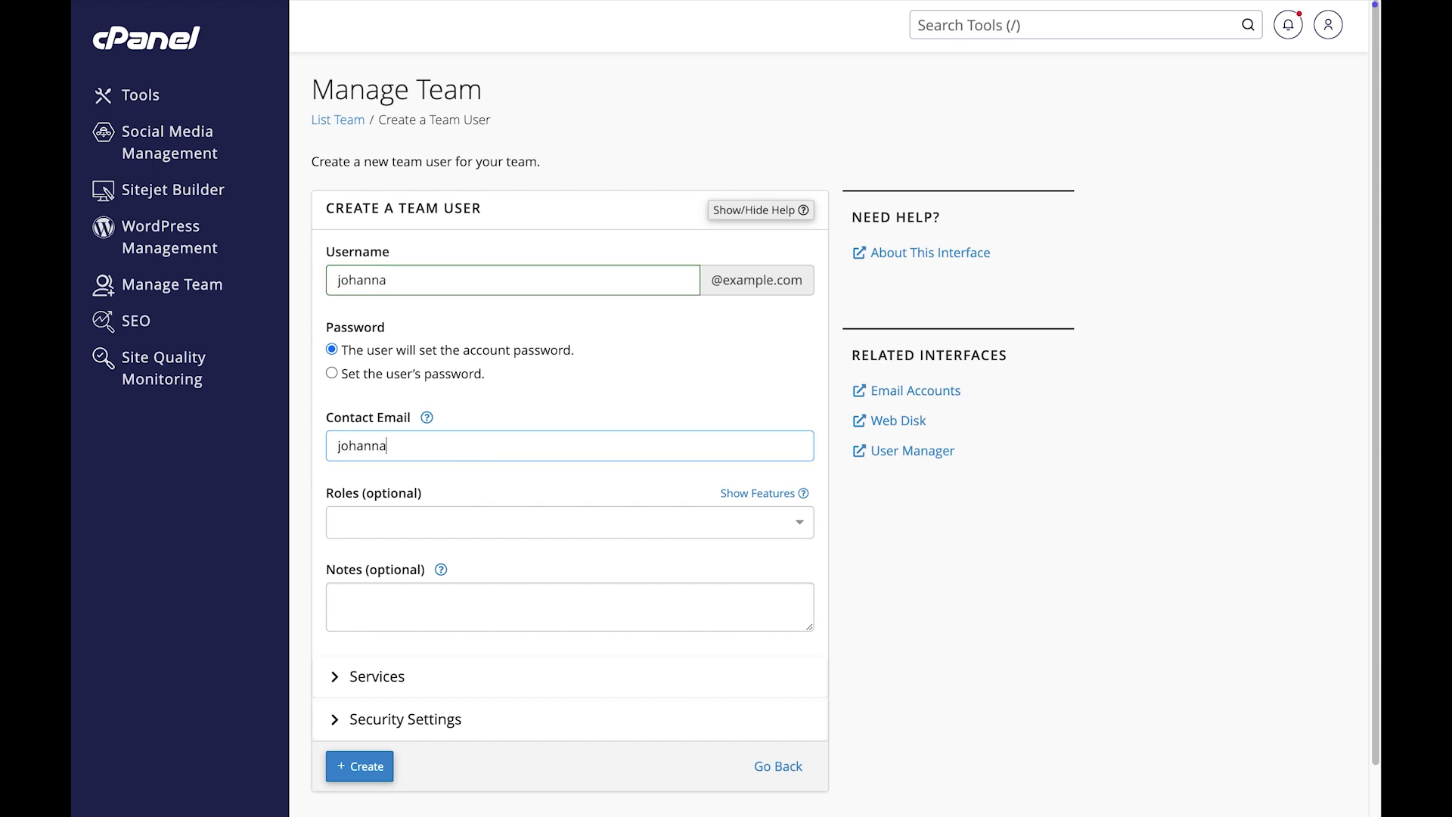
text(@example.com)
- Assign the Email role and acknowledge the security-risk warning
click(526, 530)
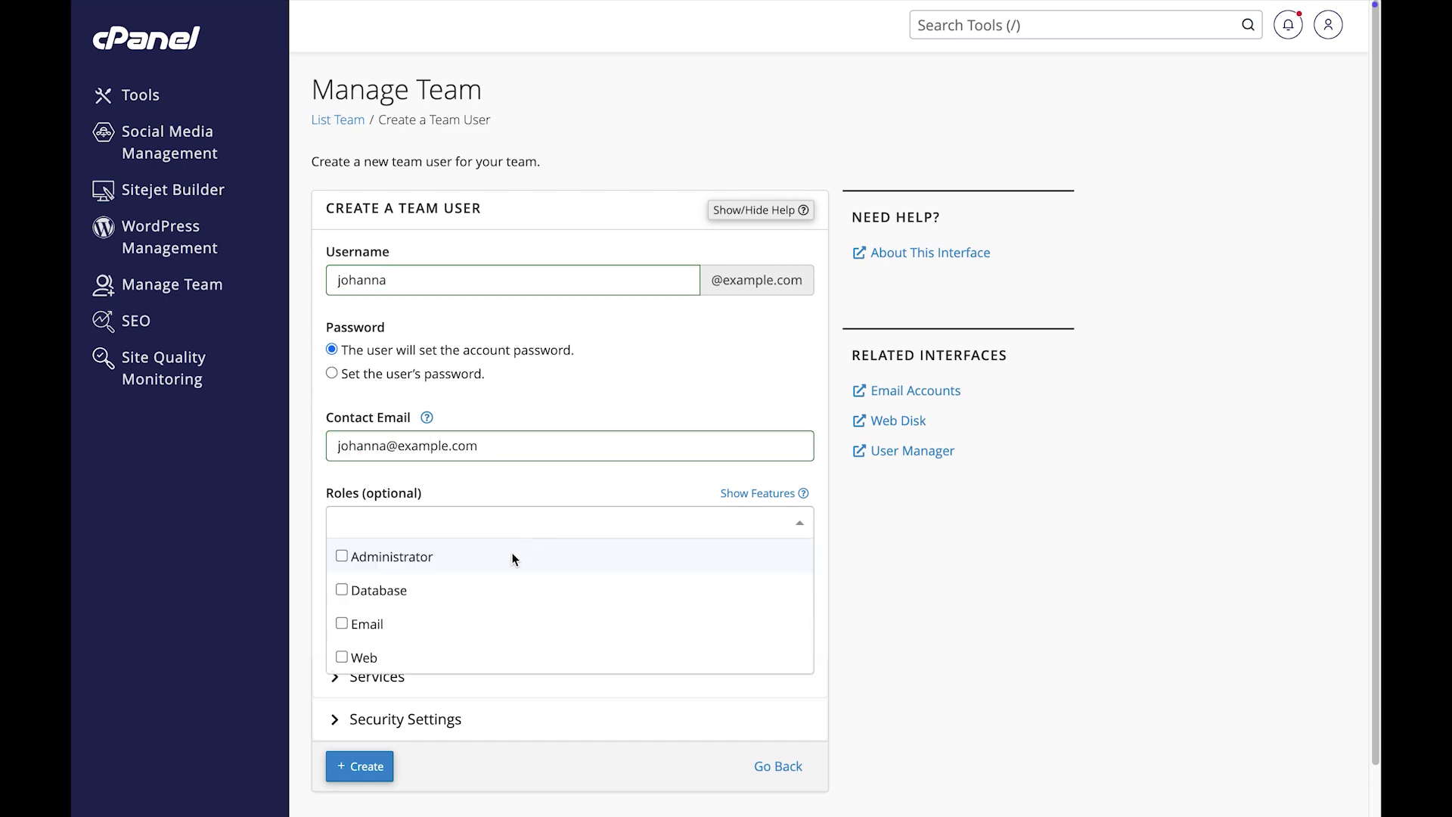
click(478, 626)
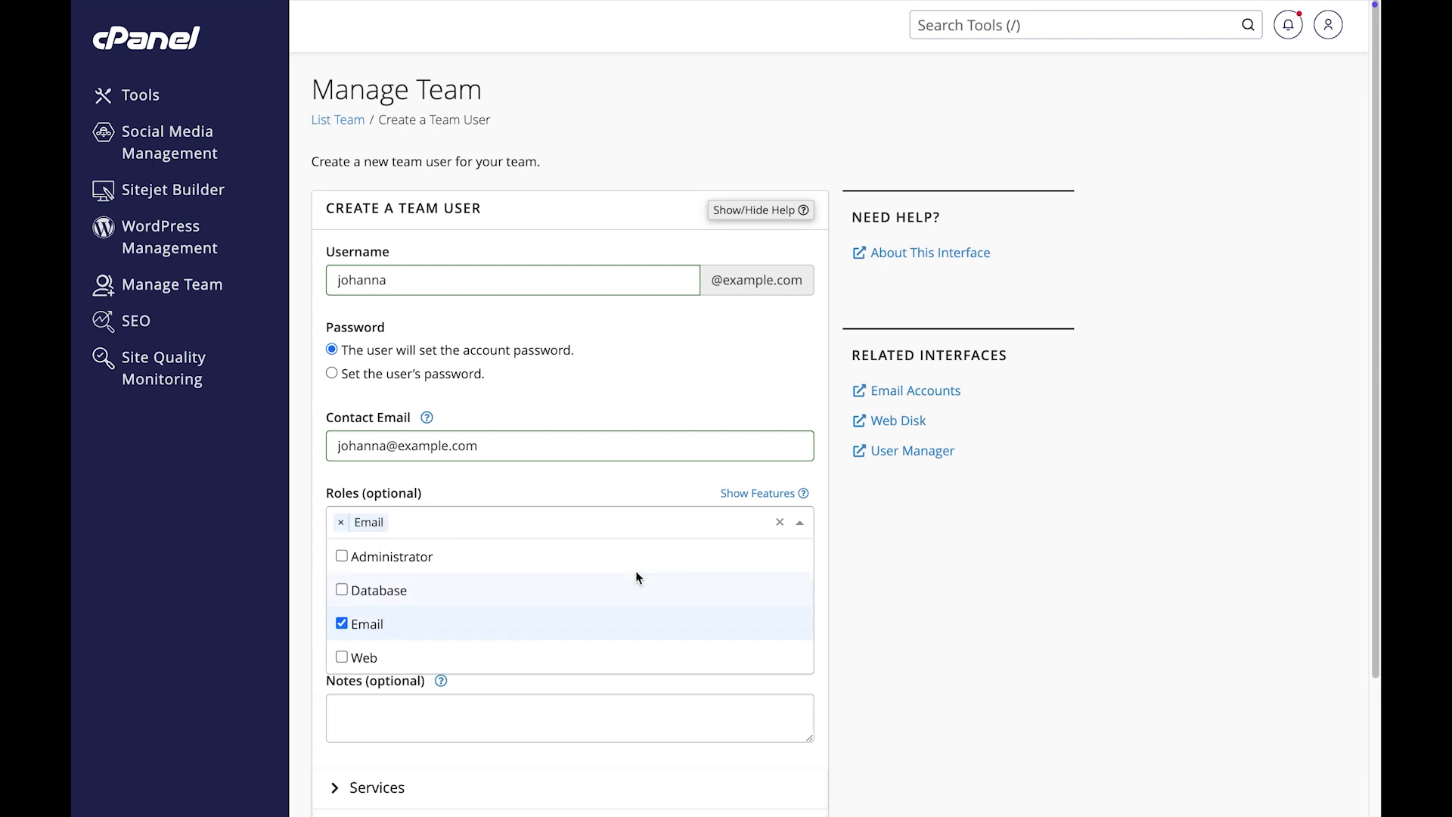
click(935, 518)
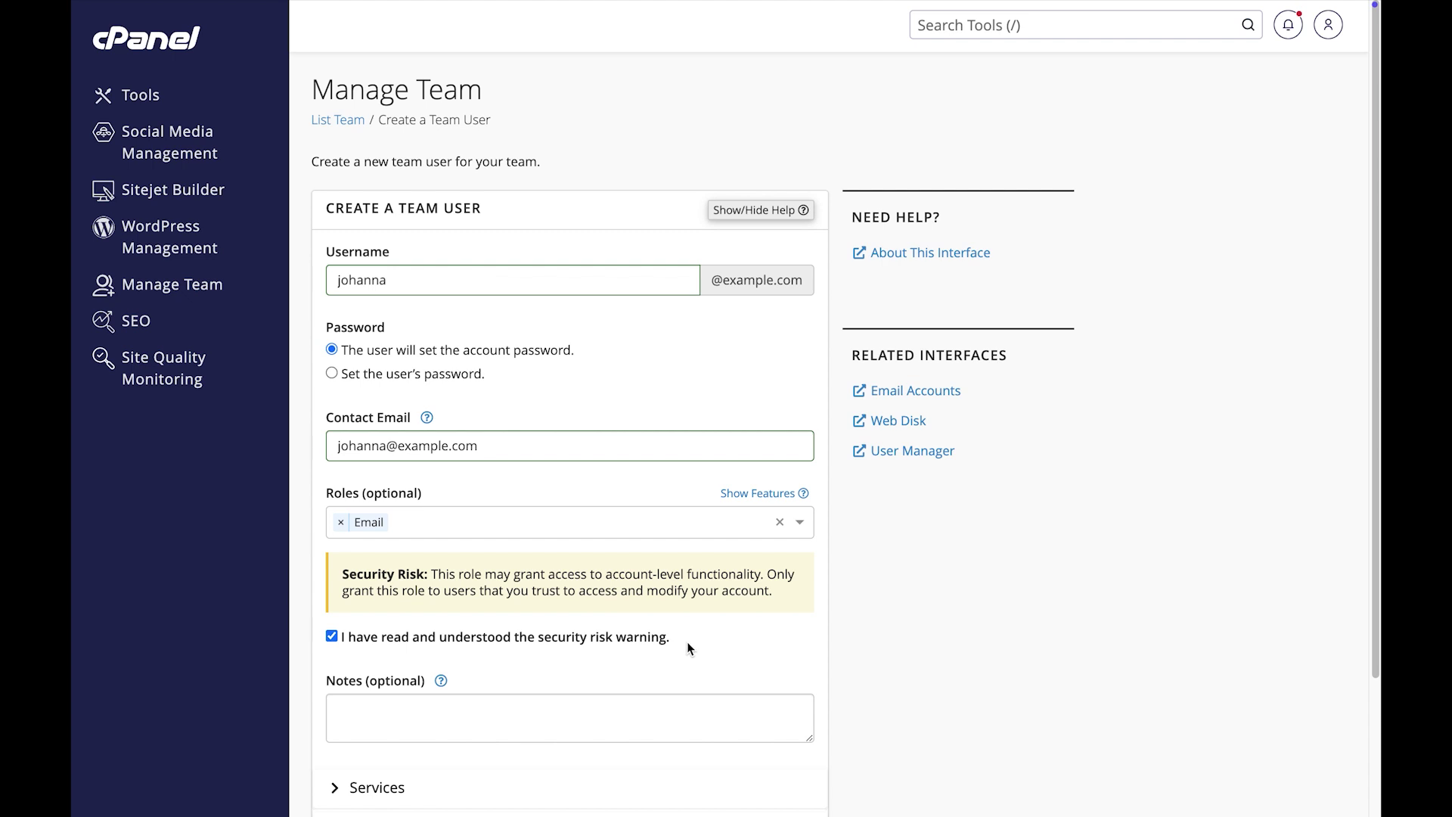
click(681, 725)
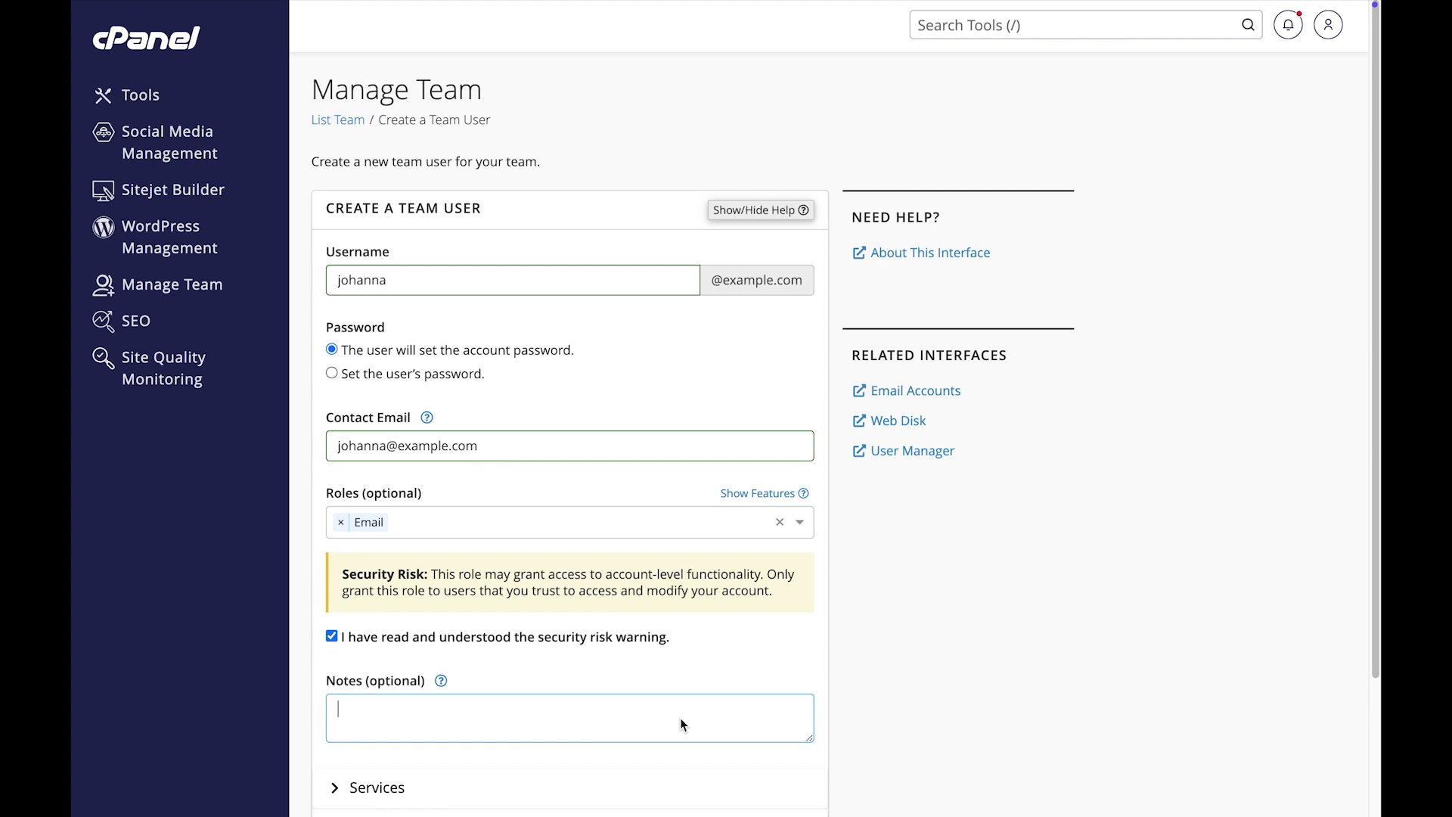
- Enable the Email service under Services and expand Security Settings
scroll(681, 726, down, 1)
scroll(681, 726, down, 2)
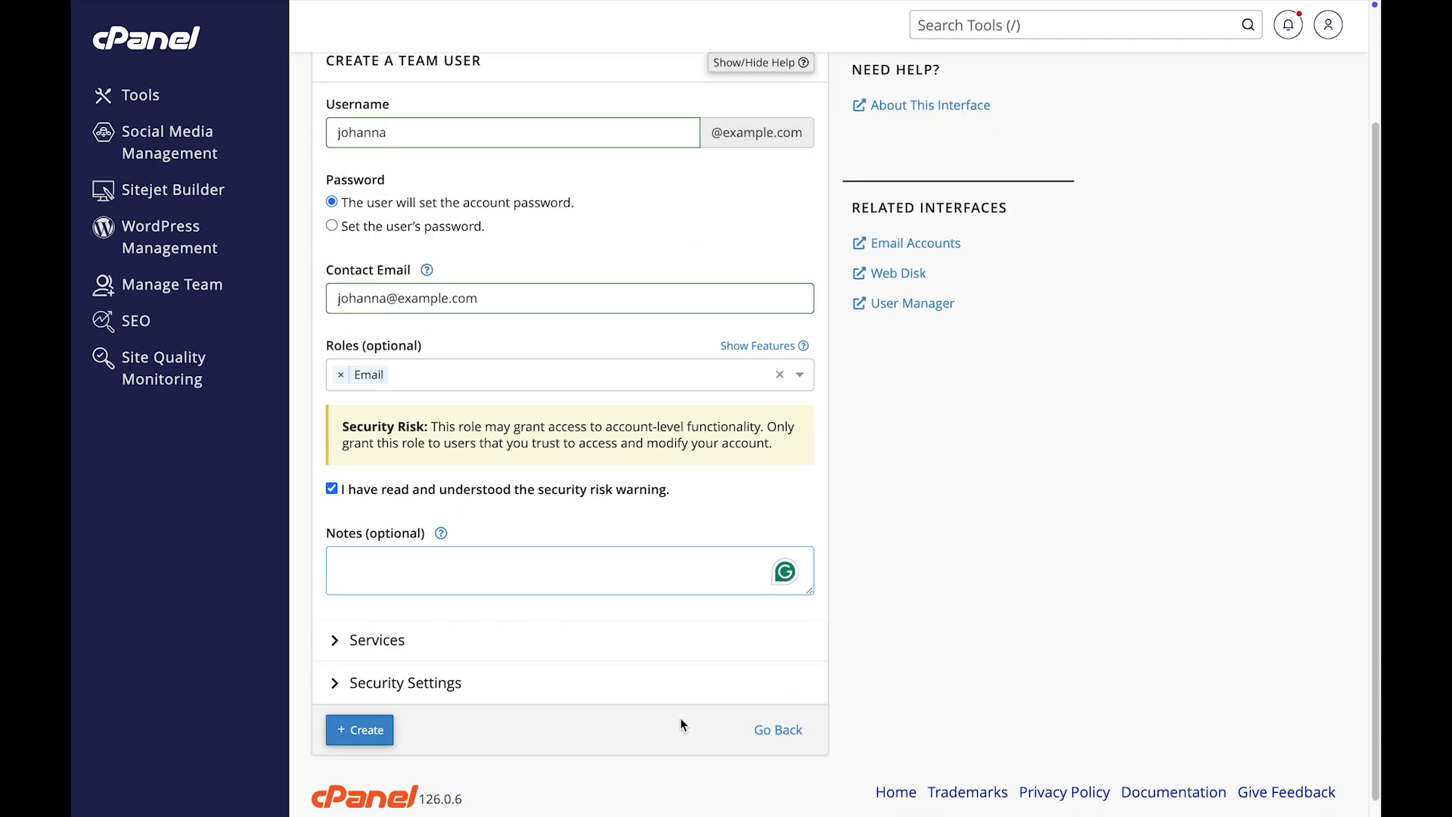
click(336, 644)
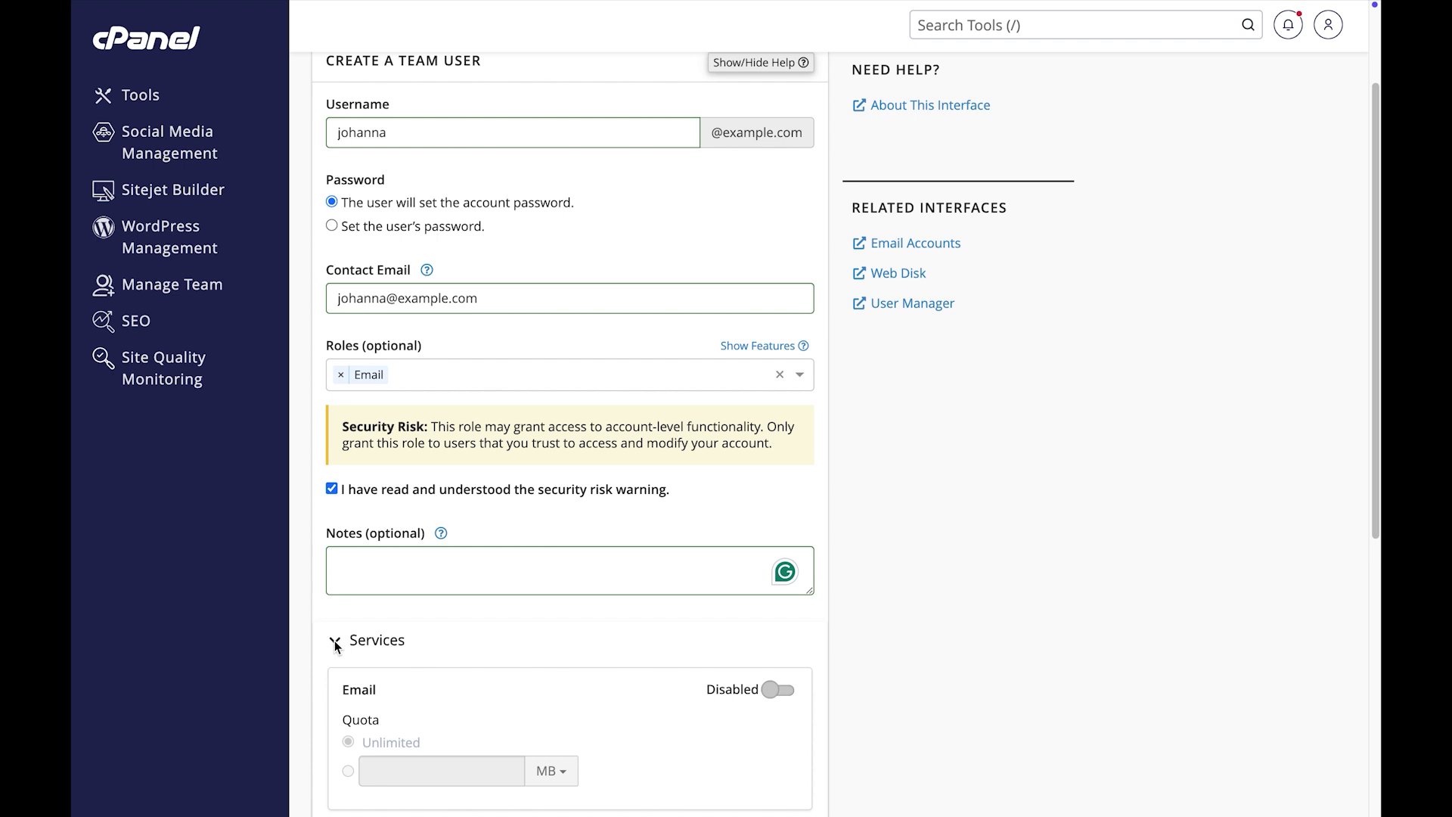
click(784, 691)
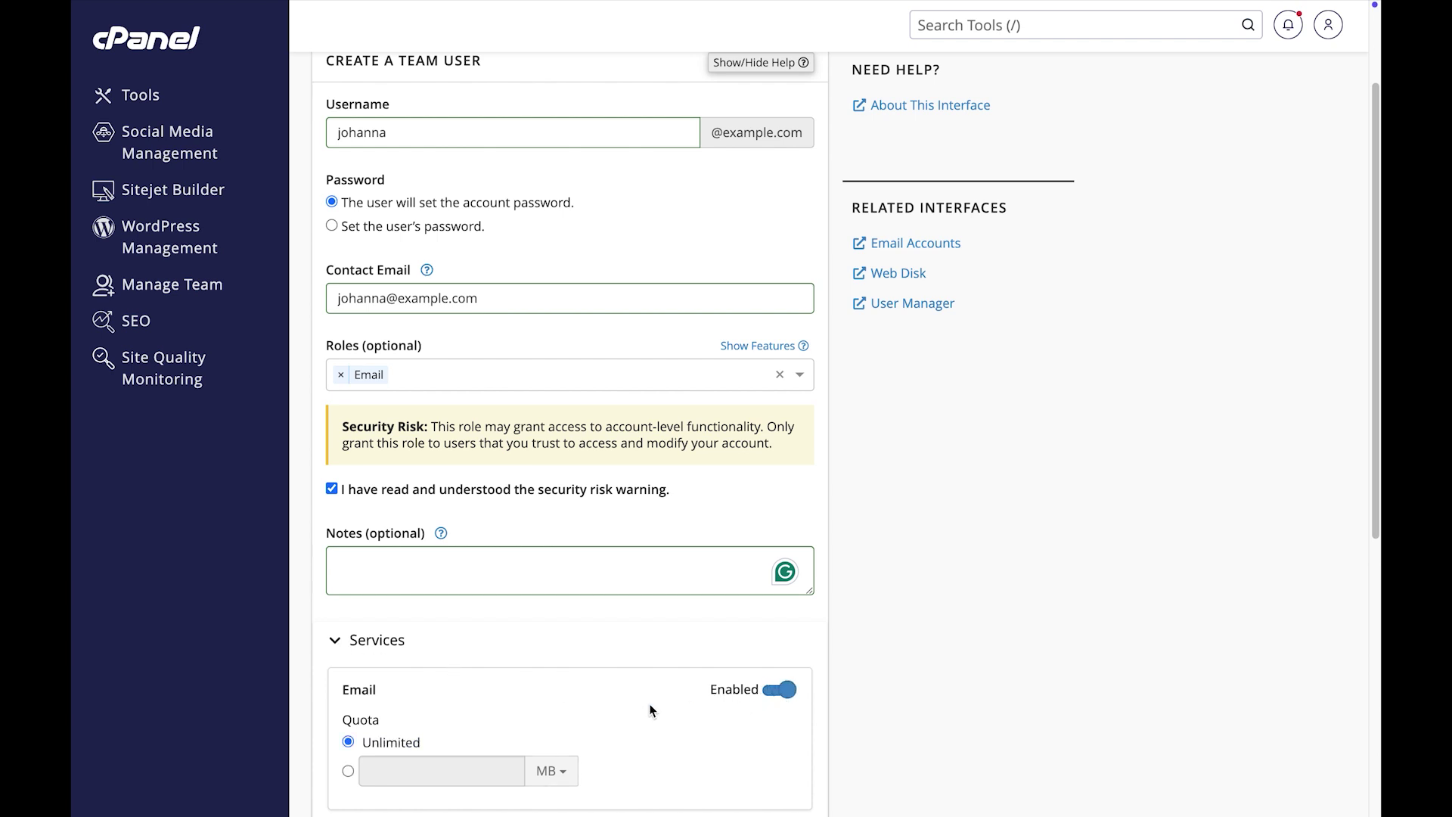
scroll(650, 705, down, 3)
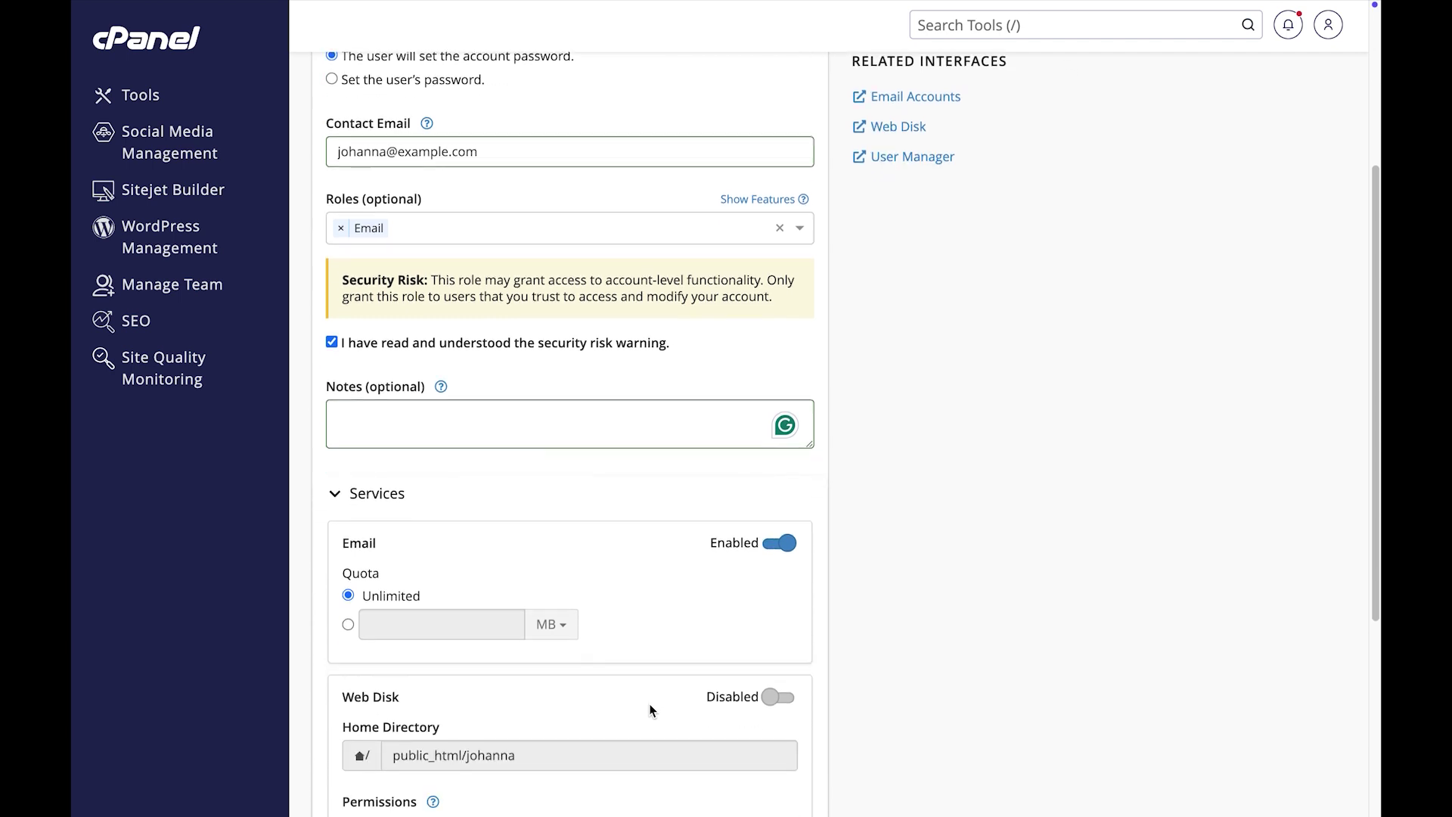
scroll(650, 710, down, 5)
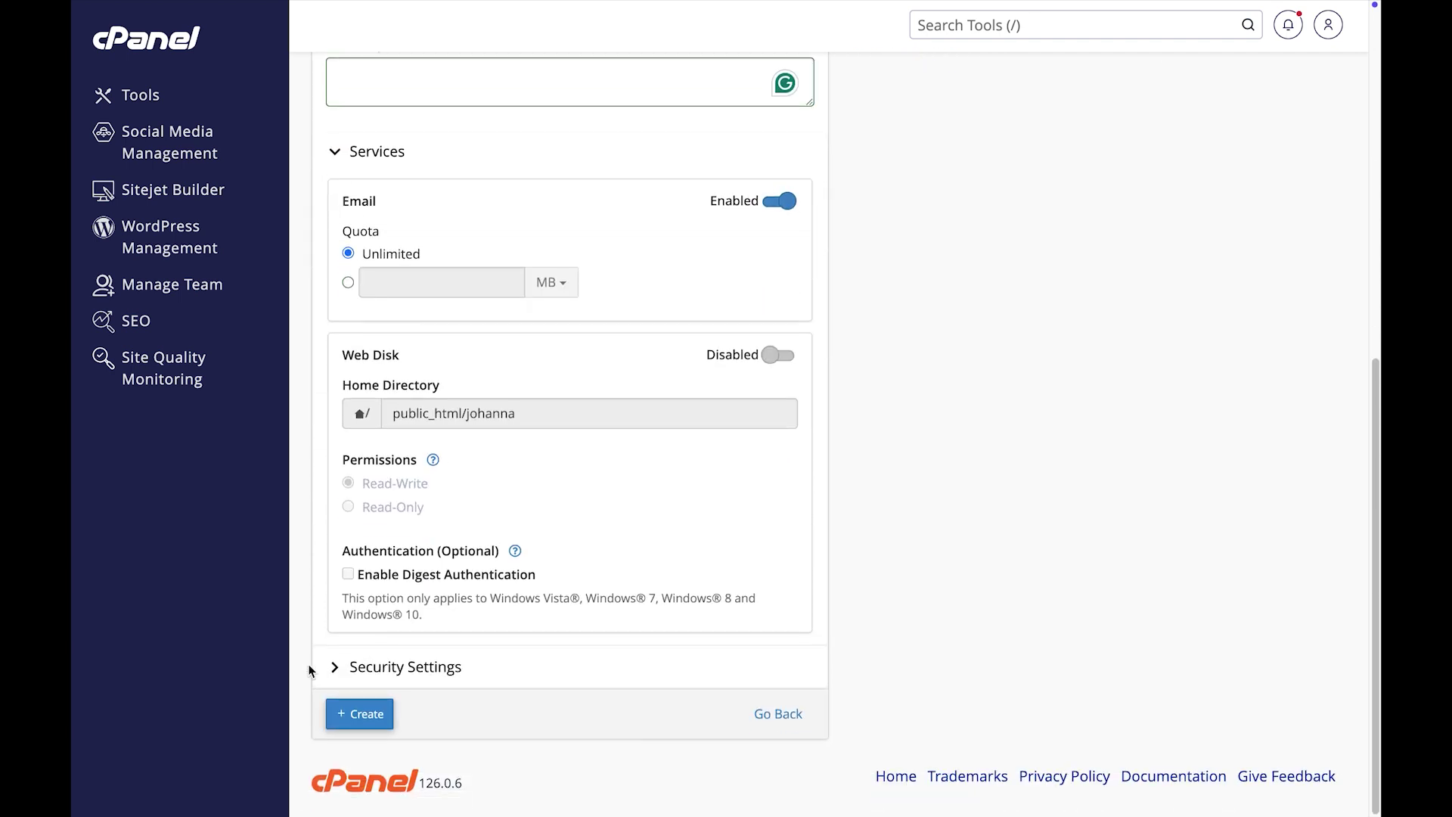
click(332, 671)
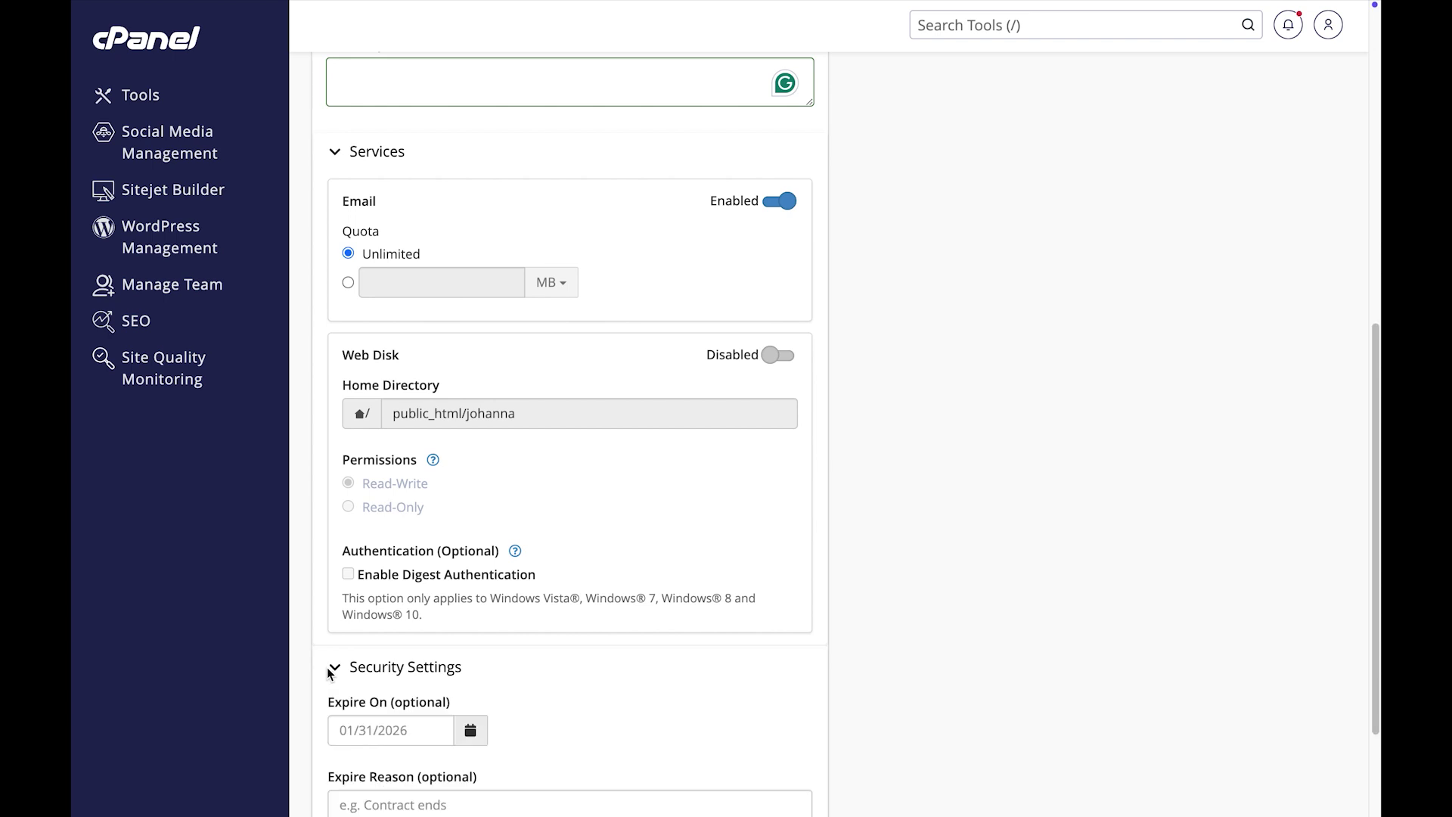
scroll(799, 702, down, 2)
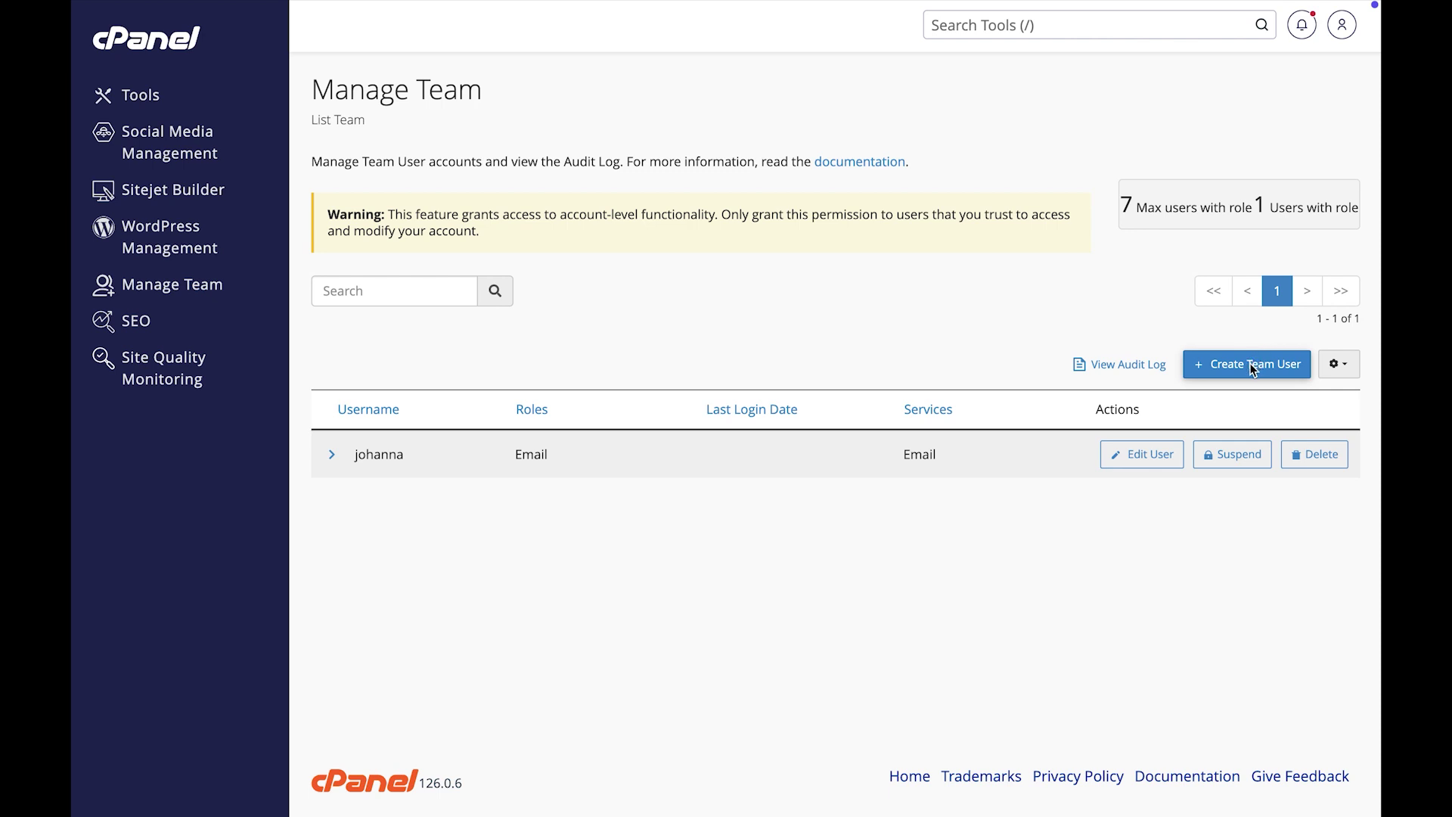
- Start a second team user with its username and contact e-mail
click(1250, 364)
text(max)
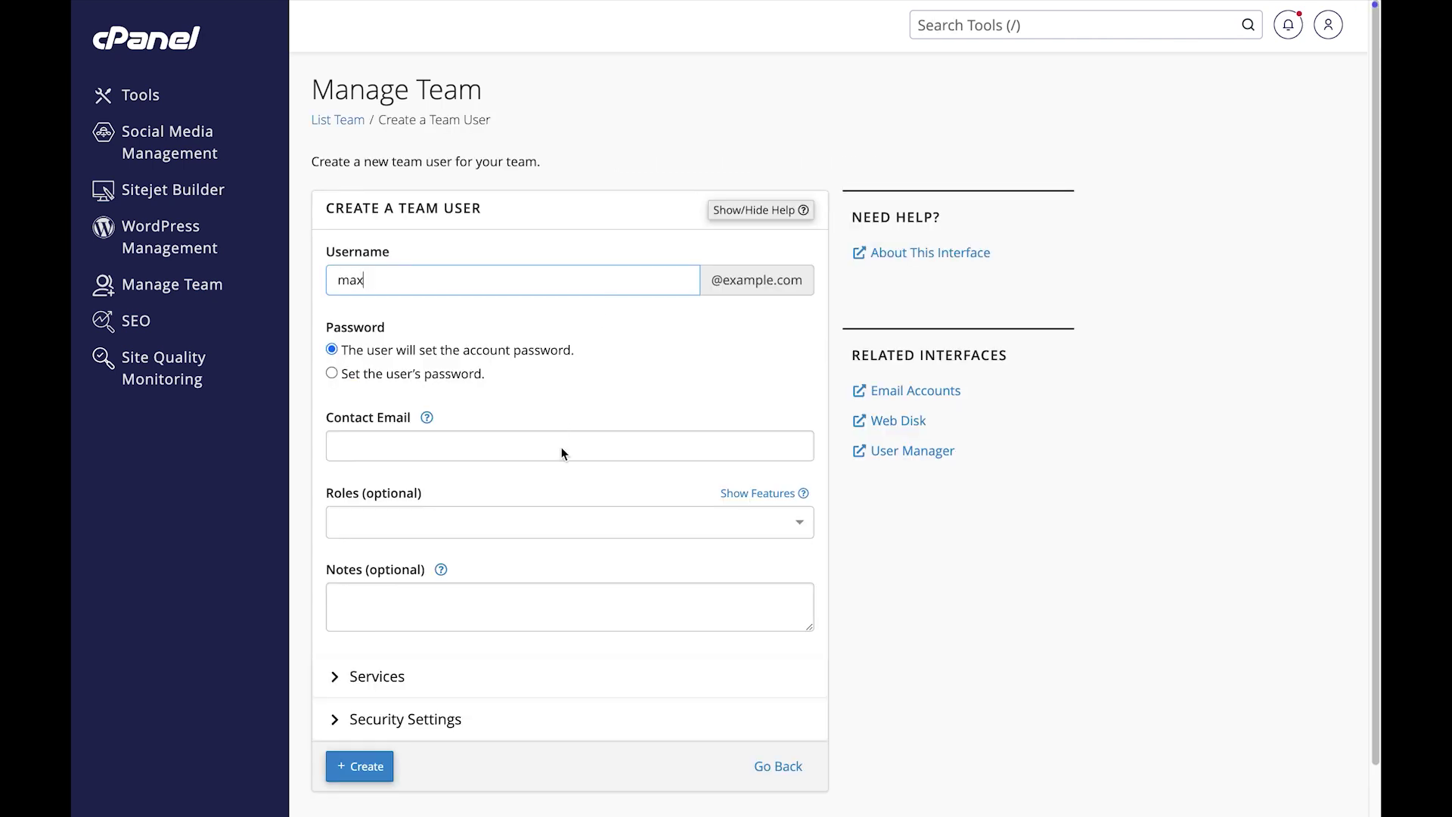
click(562, 448)
text(max@ex)
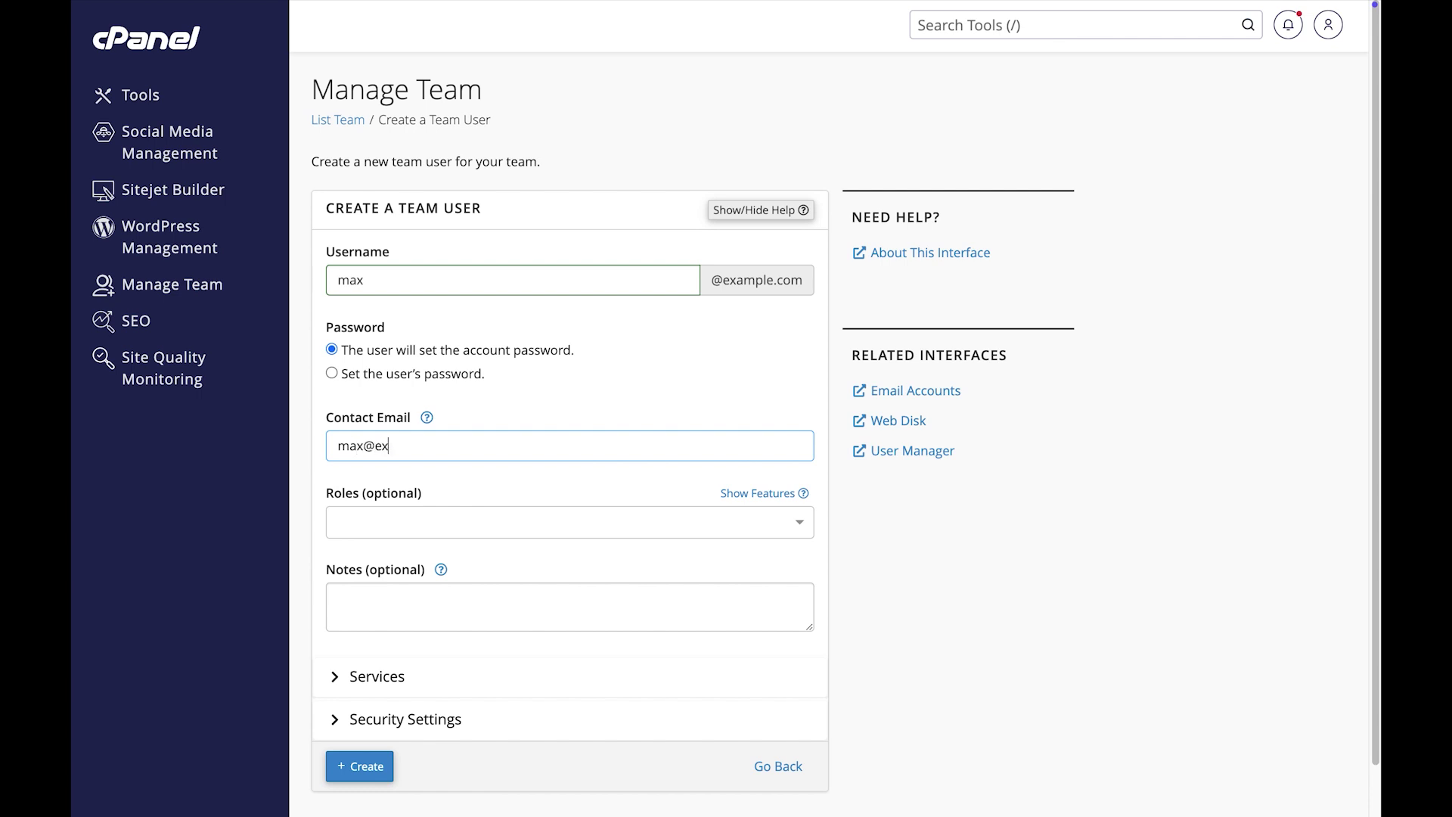
text(ample.com)
- Give the second user the Email and Database roles, acknowledge the warning, and create it
click(695, 530)
click(341, 626)
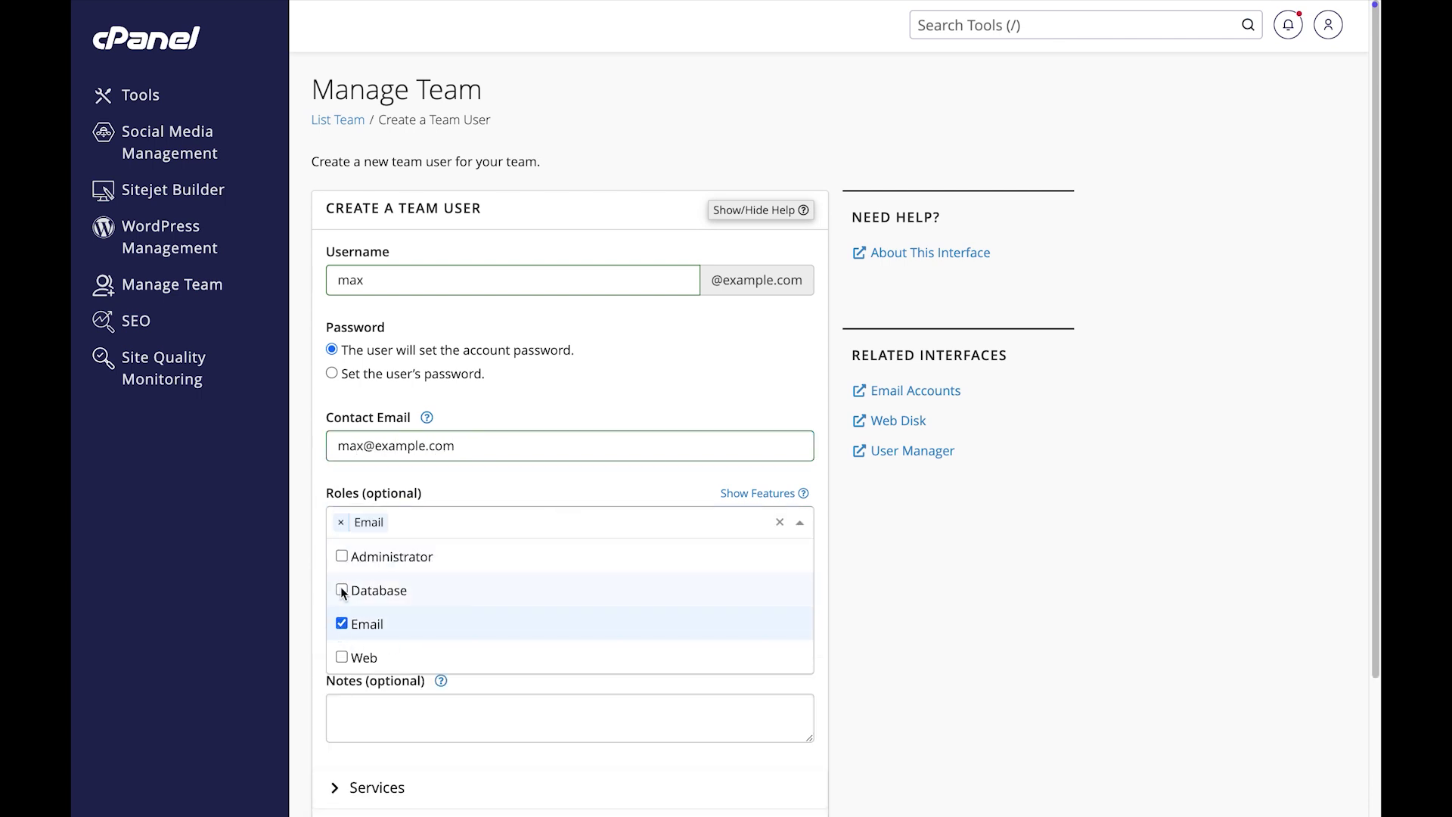
click(342, 590)
click(894, 563)
click(333, 637)
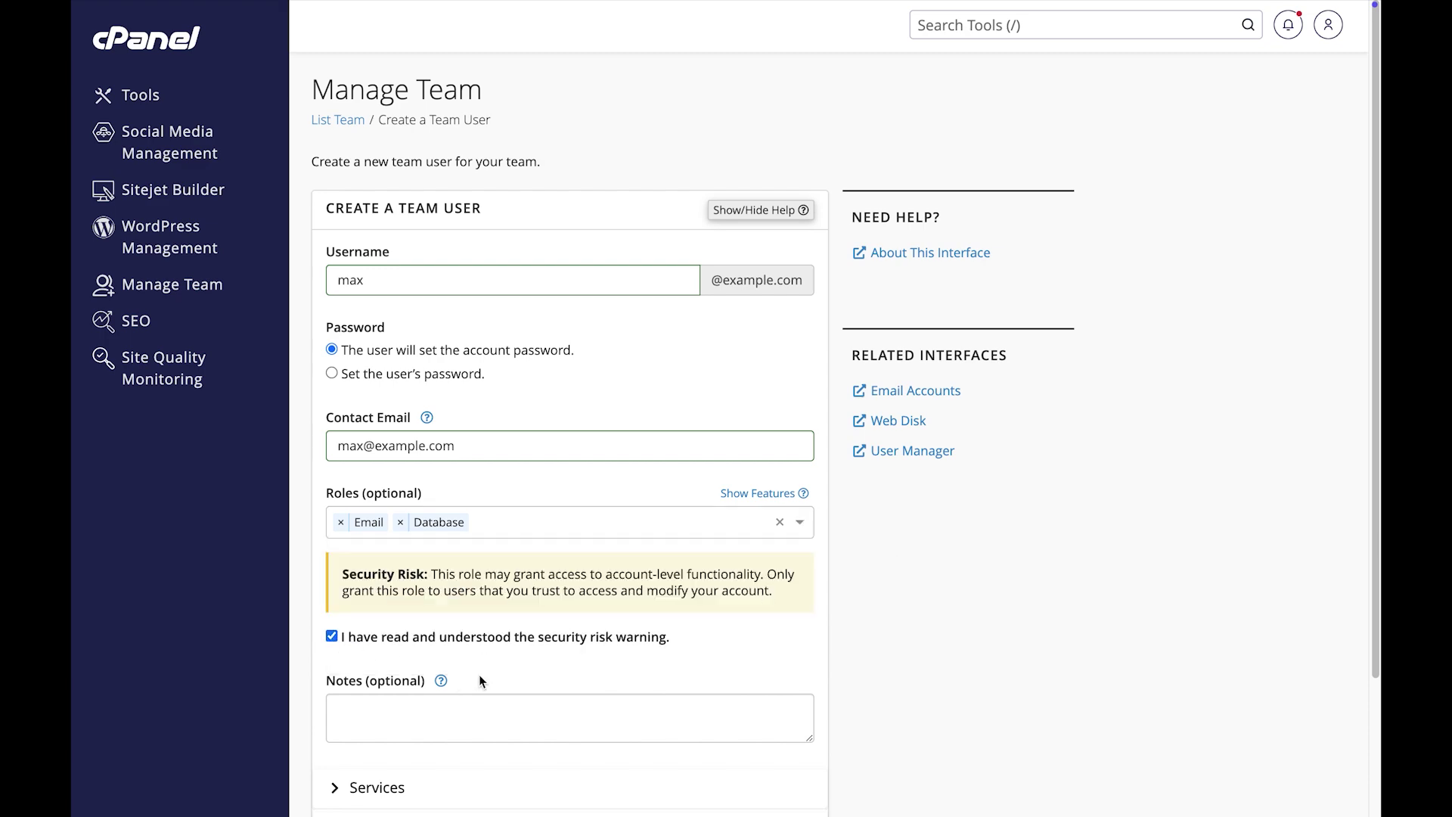
scroll(479, 676, down, 3)
click(353, 716)
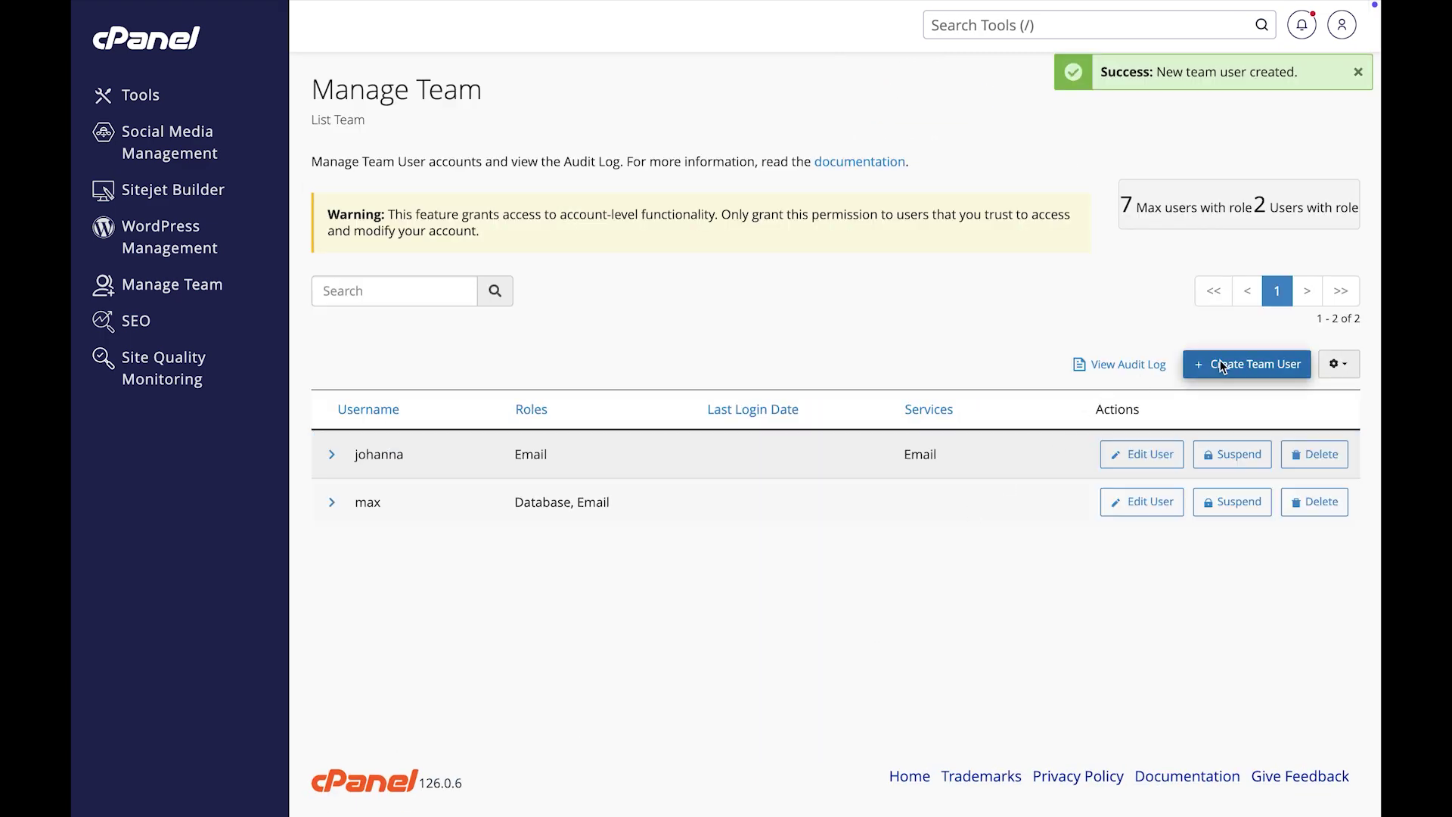
click(1220, 362)
- Enter the third user's username and contact e-mail and assign the Administrator role
click(641, 292)
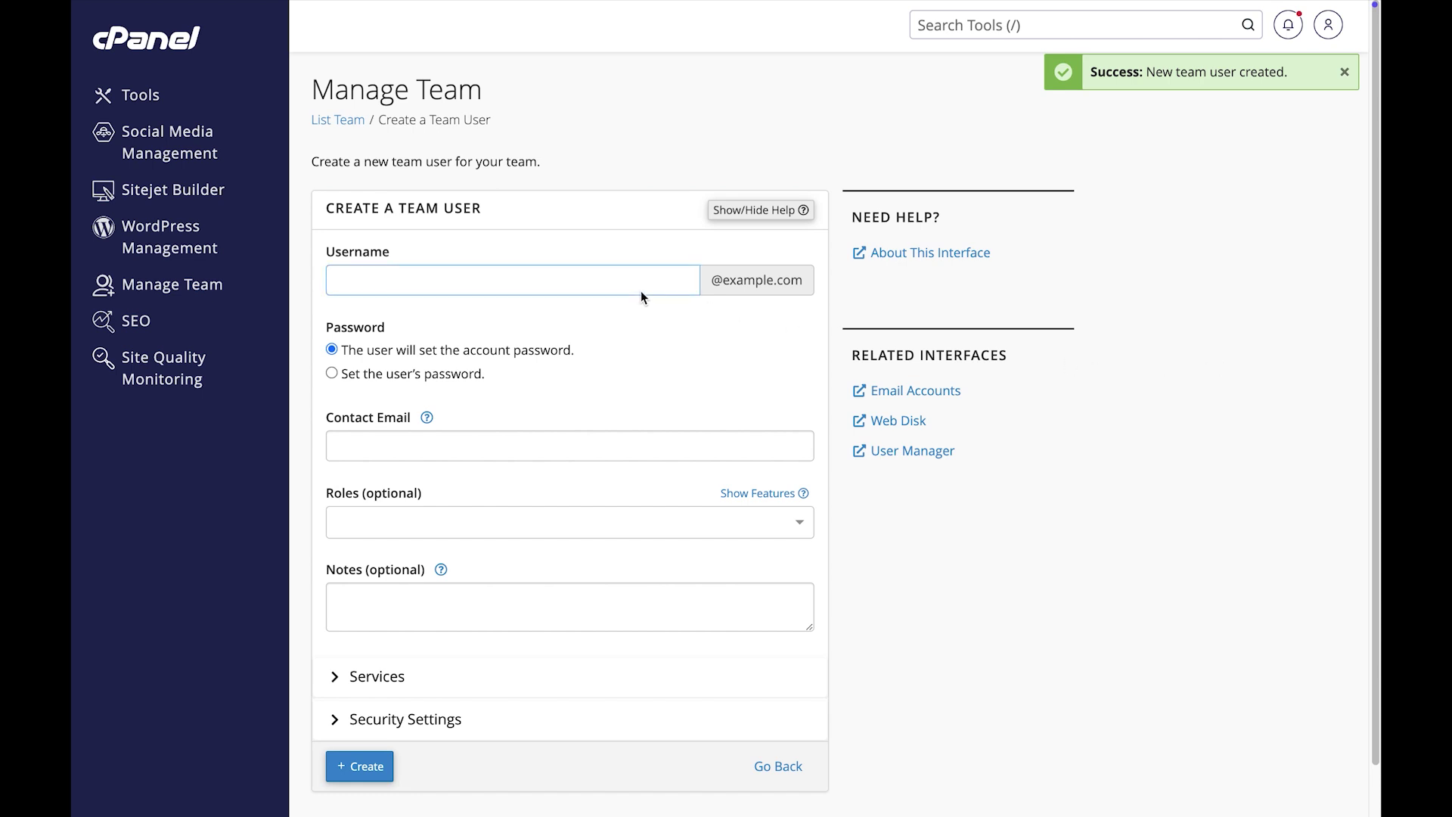
text(stacy)
click(601, 445)
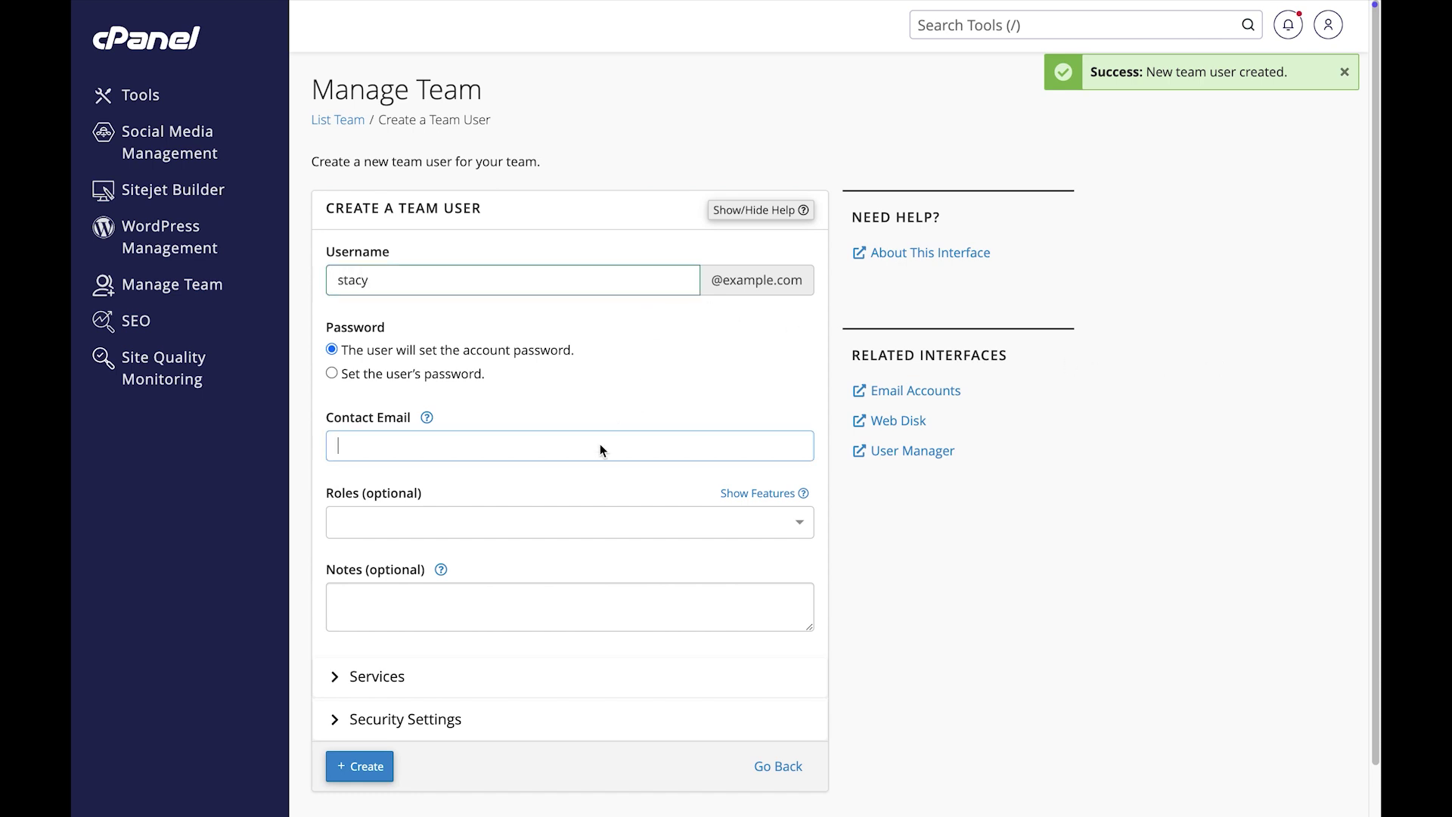
text(stacy@example.com)
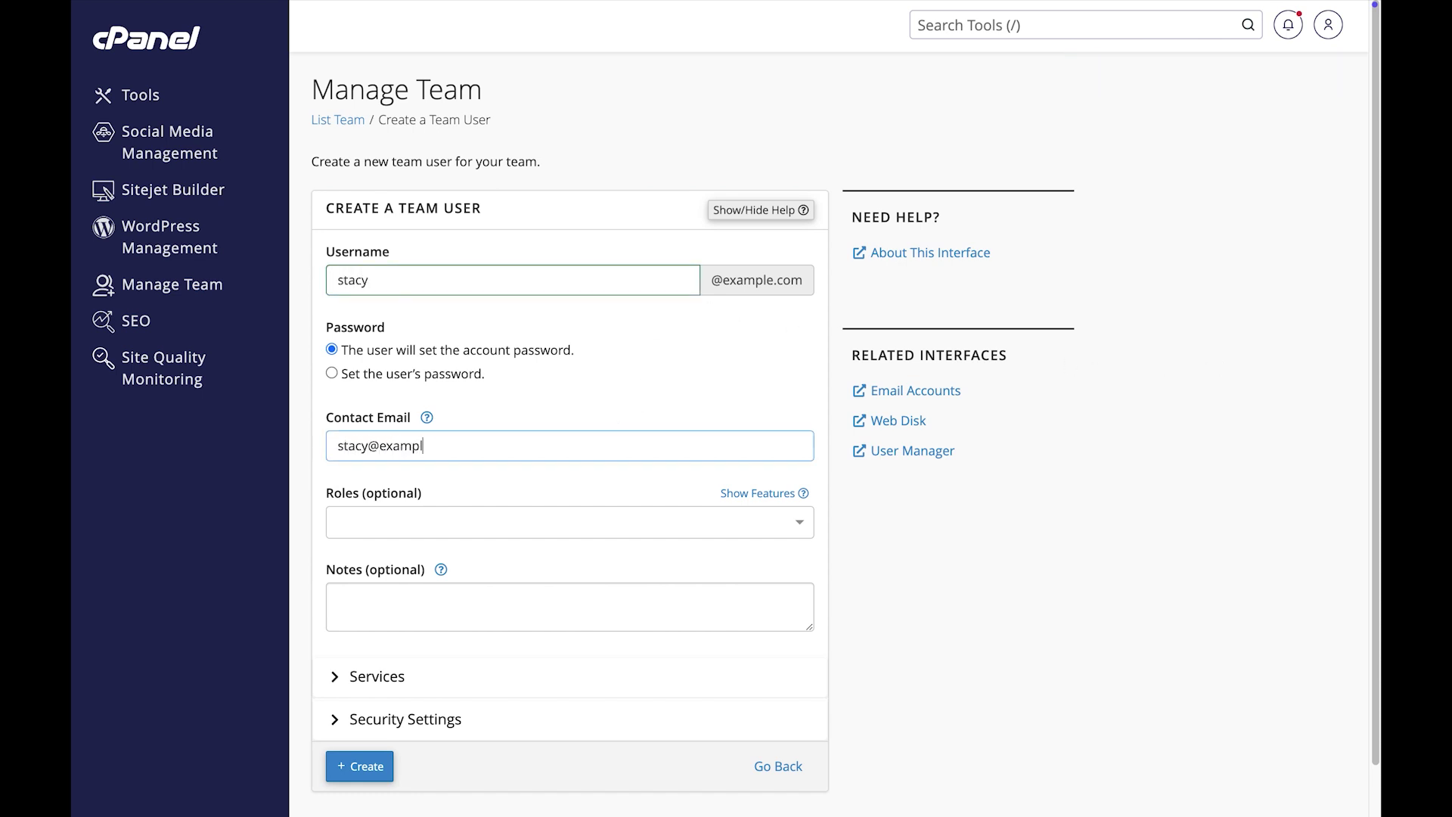
click(571, 524)
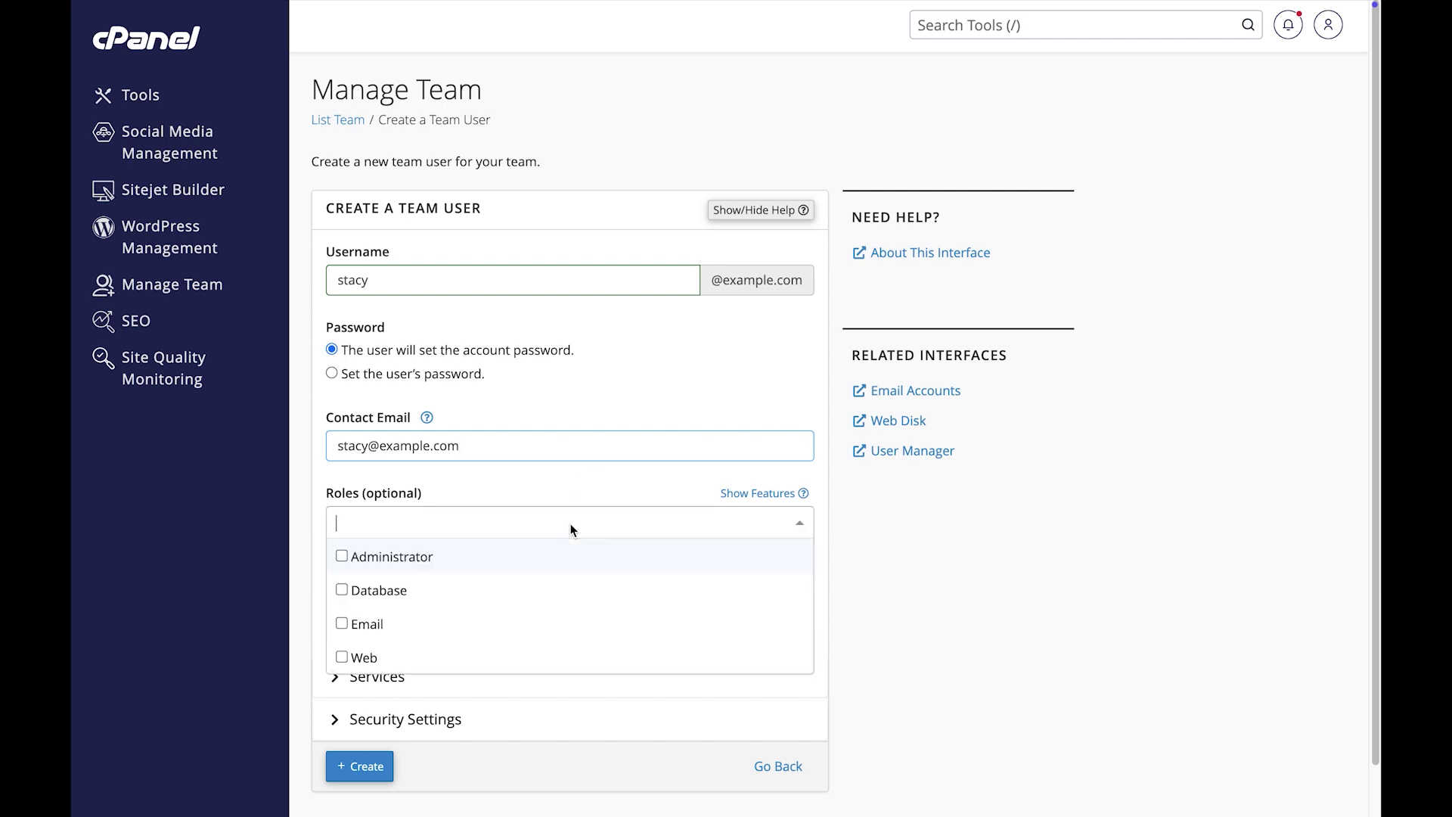
click(502, 557)
click(942, 548)
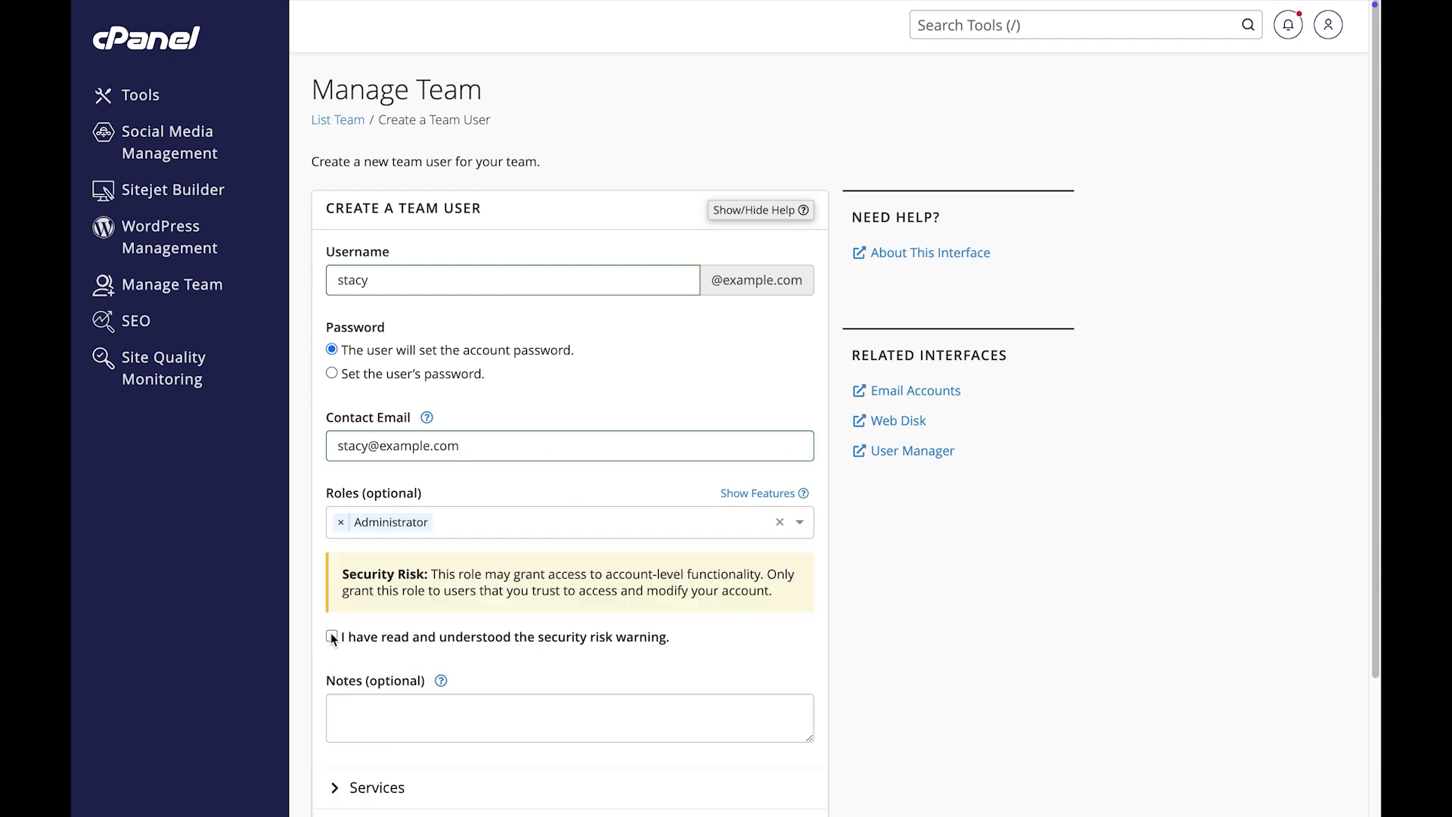
- Enable Email and Web Disk services with digest authentication, then create the user
scroll(418, 664, down, 2)
click(393, 636)
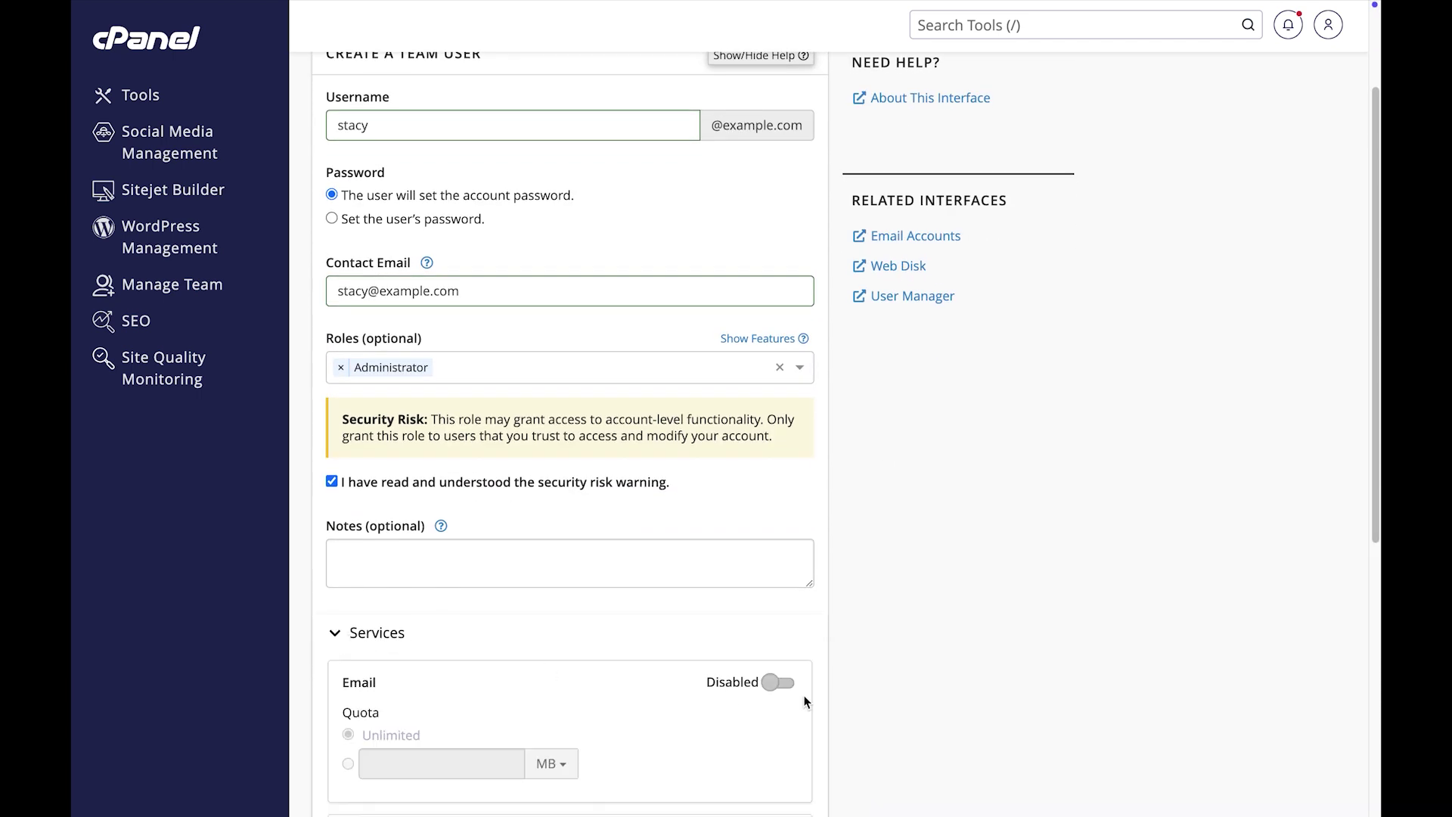
click(780, 683)
scroll(712, 712, down, 3)
click(780, 632)
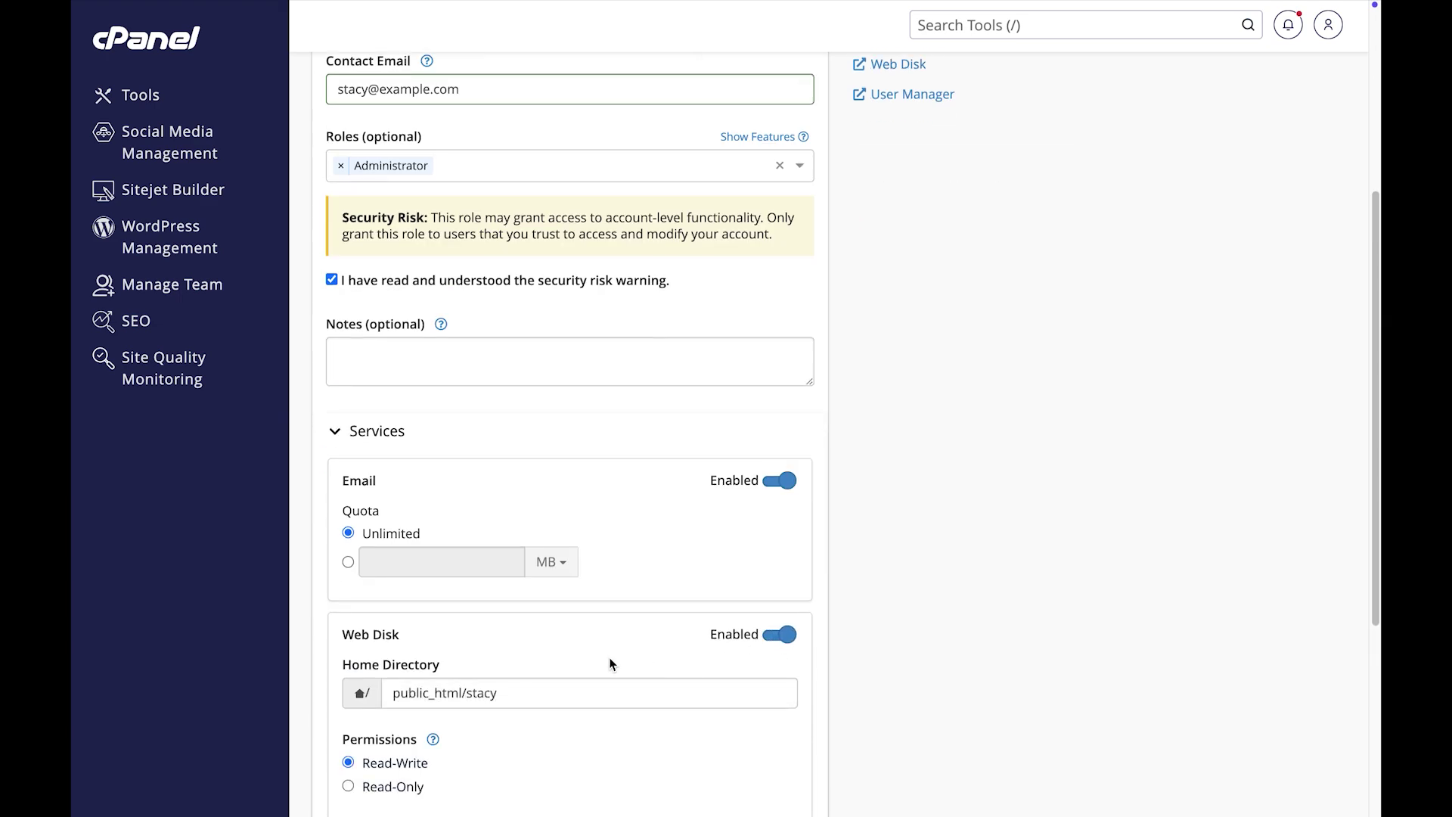
scroll(499, 662, down, 3)
click(348, 689)
scroll(561, 702, down, 2)
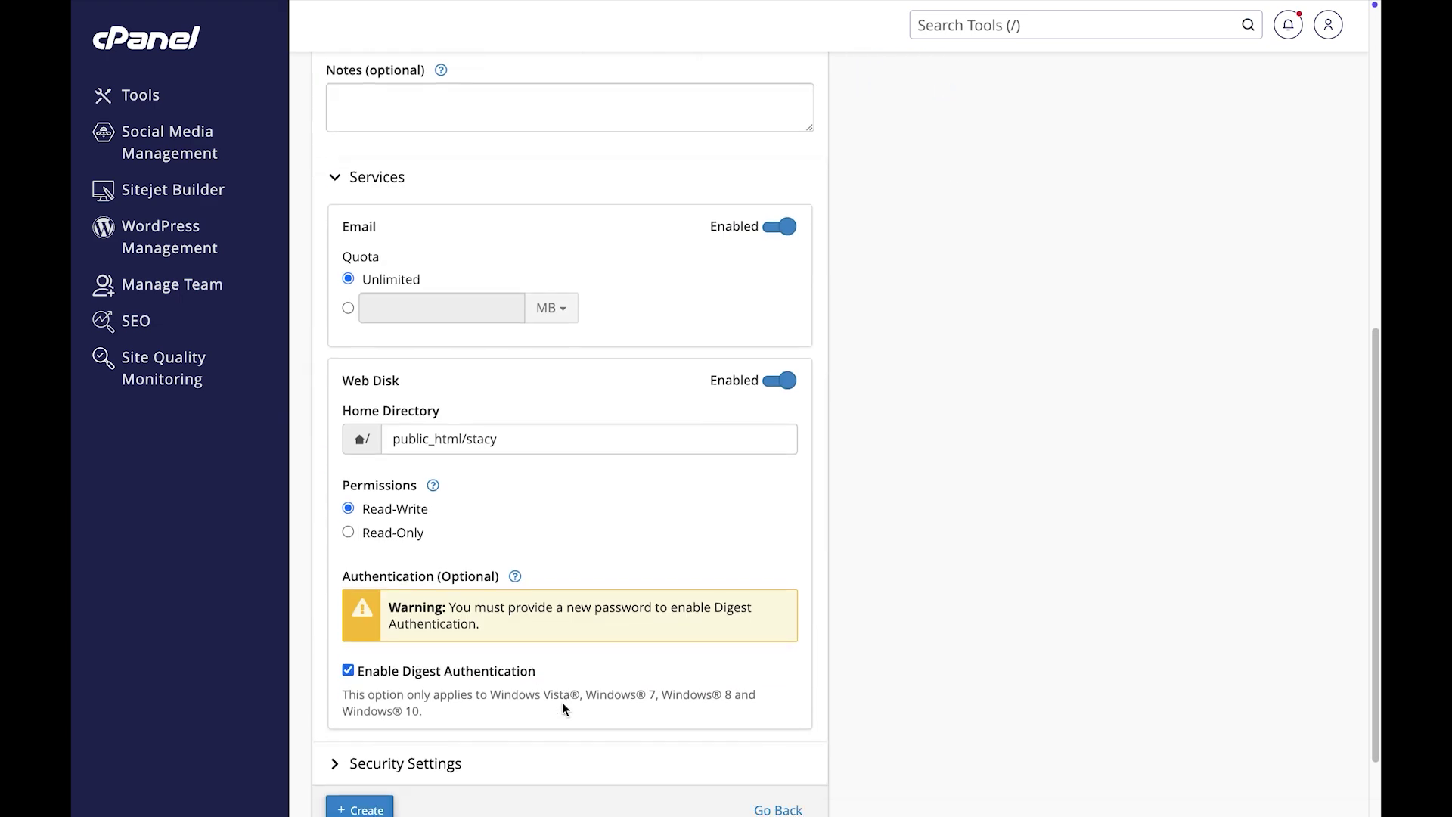
click(347, 715)
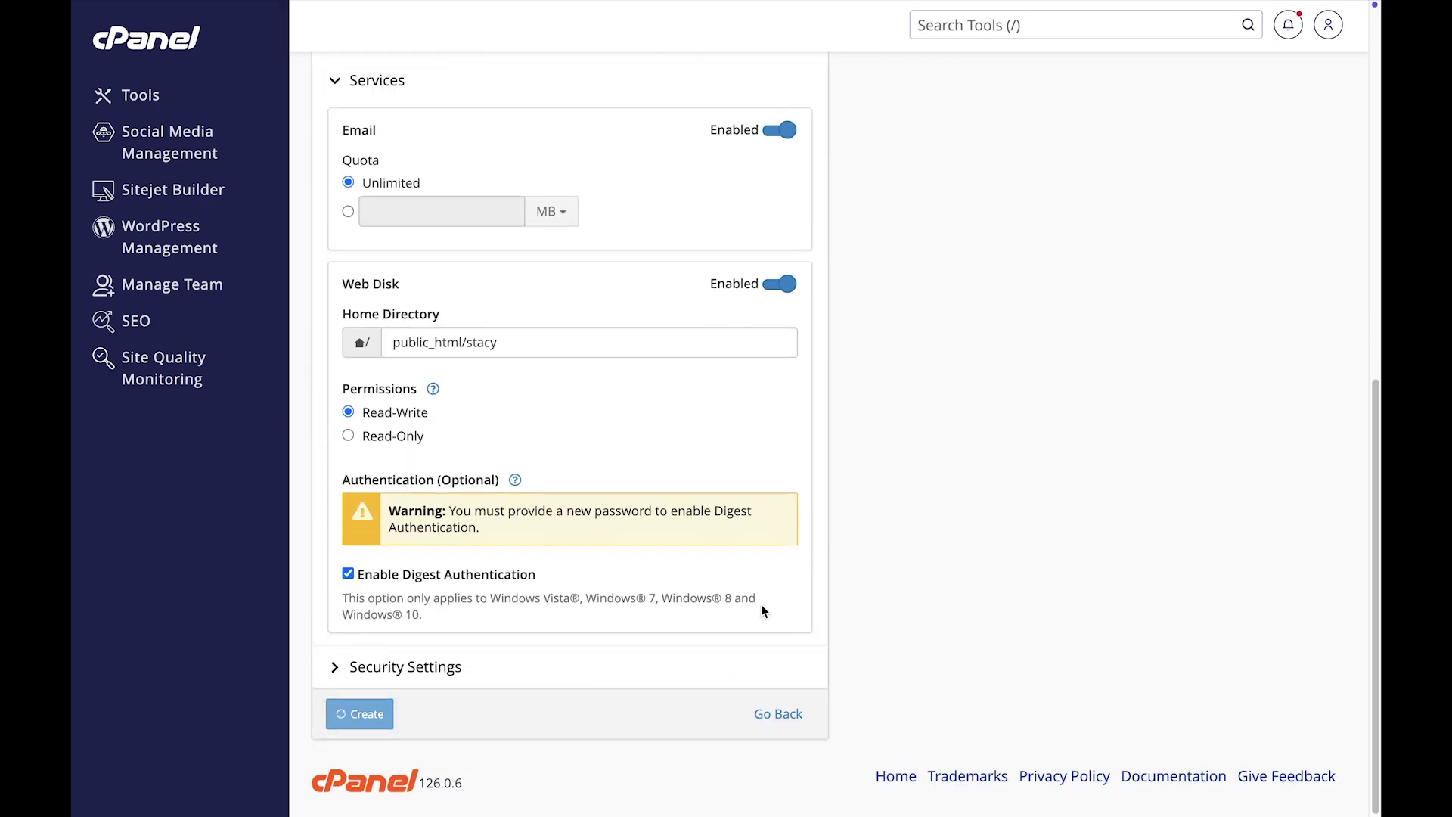